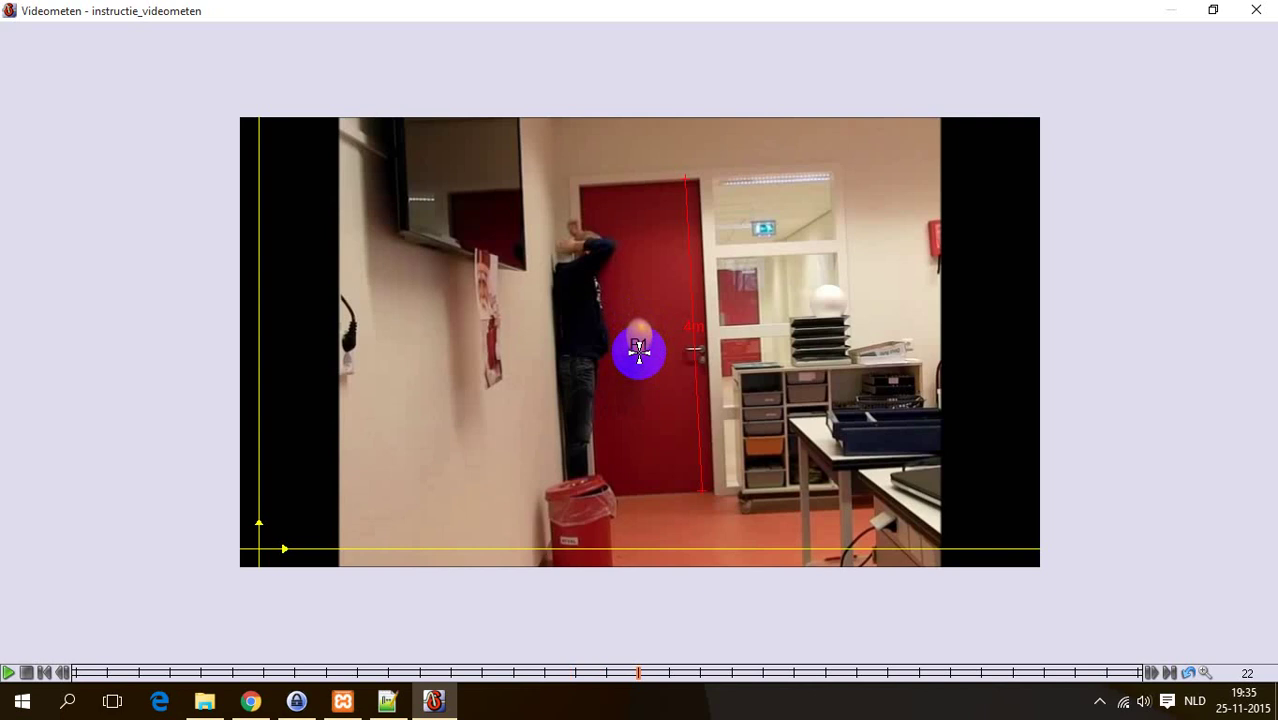
# Mark the underside of the falling balloon as point P1 in each video frame from frame 22 through the last frame.
pyautogui.click(641, 353)
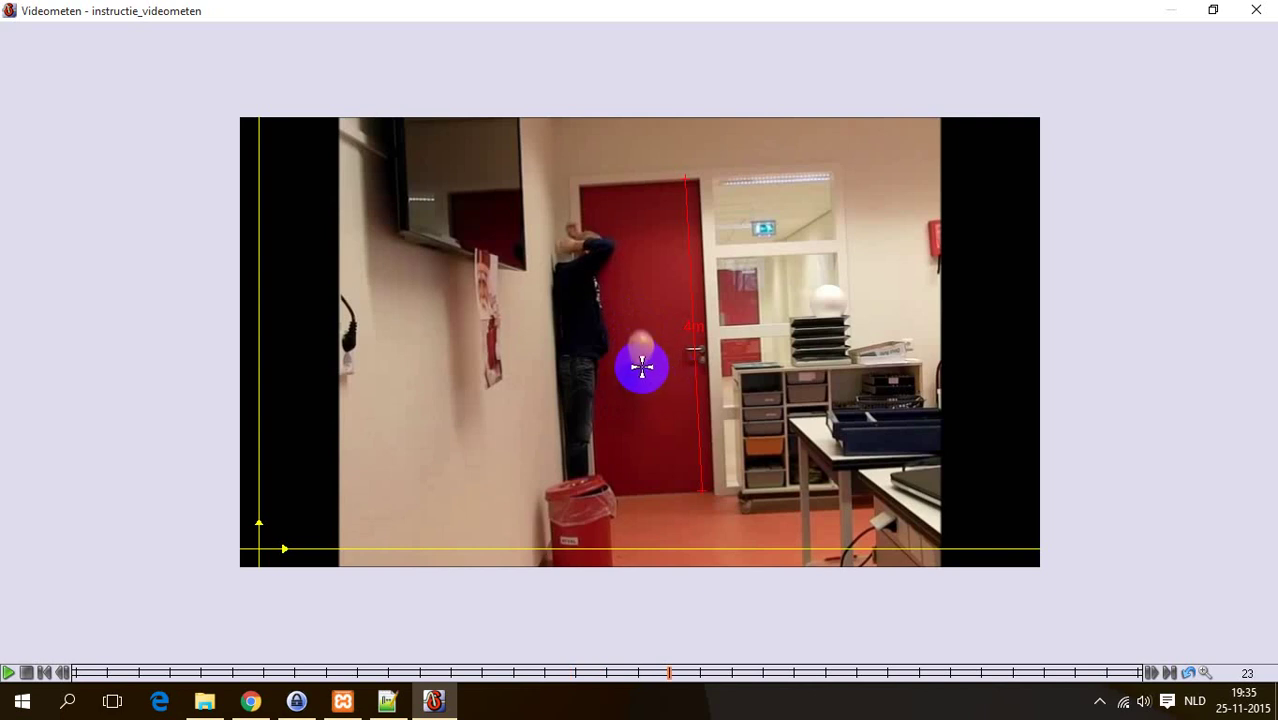
pyautogui.click(641, 346)
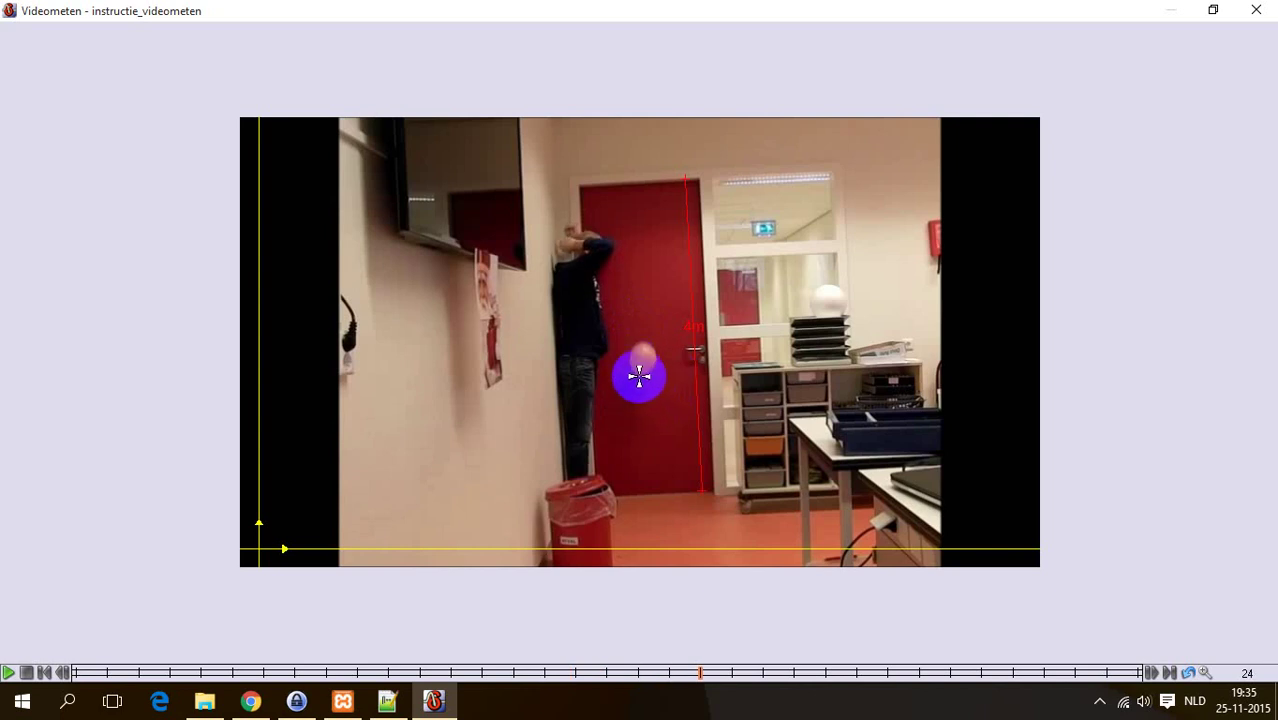
pyautogui.click(641, 357)
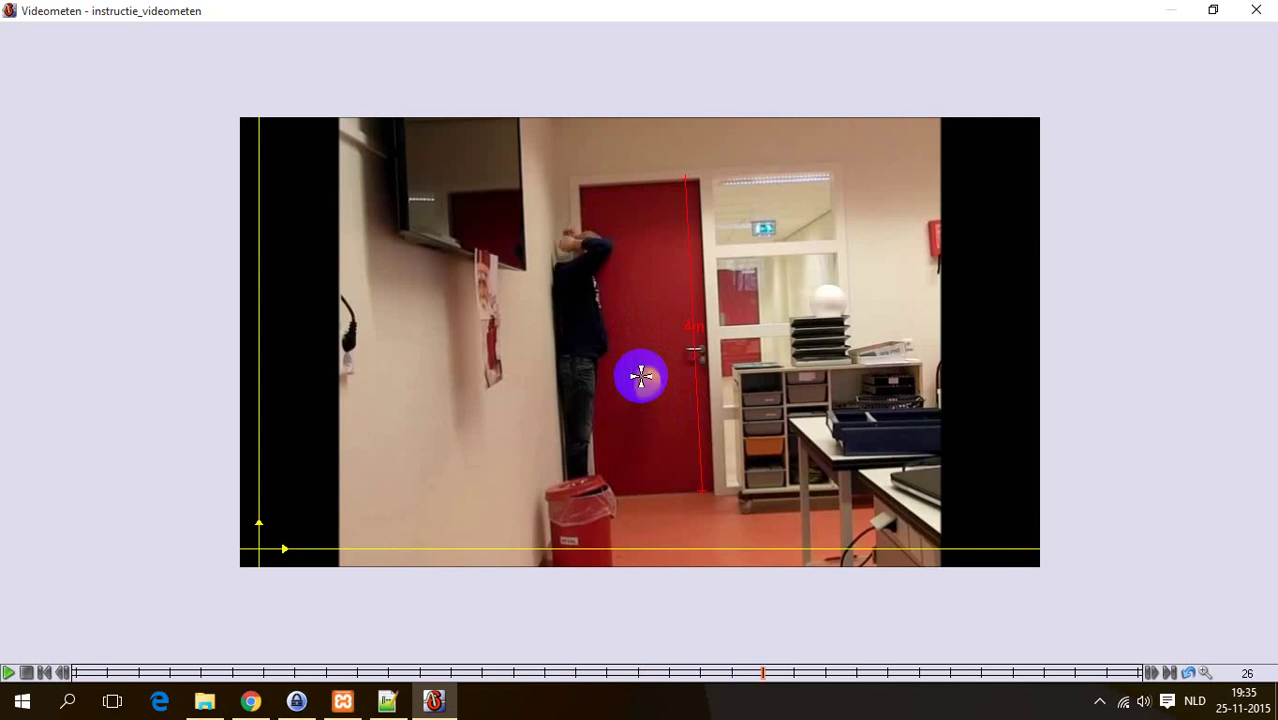
pyautogui.click(641, 372)
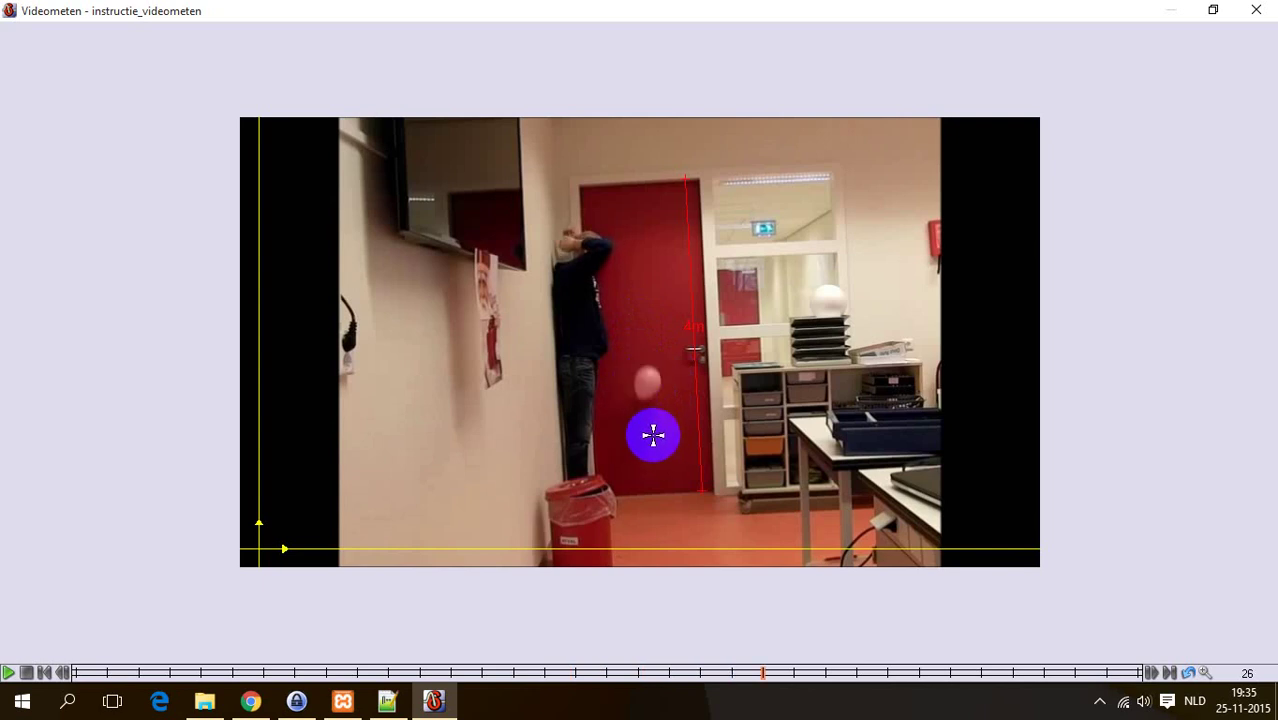
pyautogui.click(644, 381)
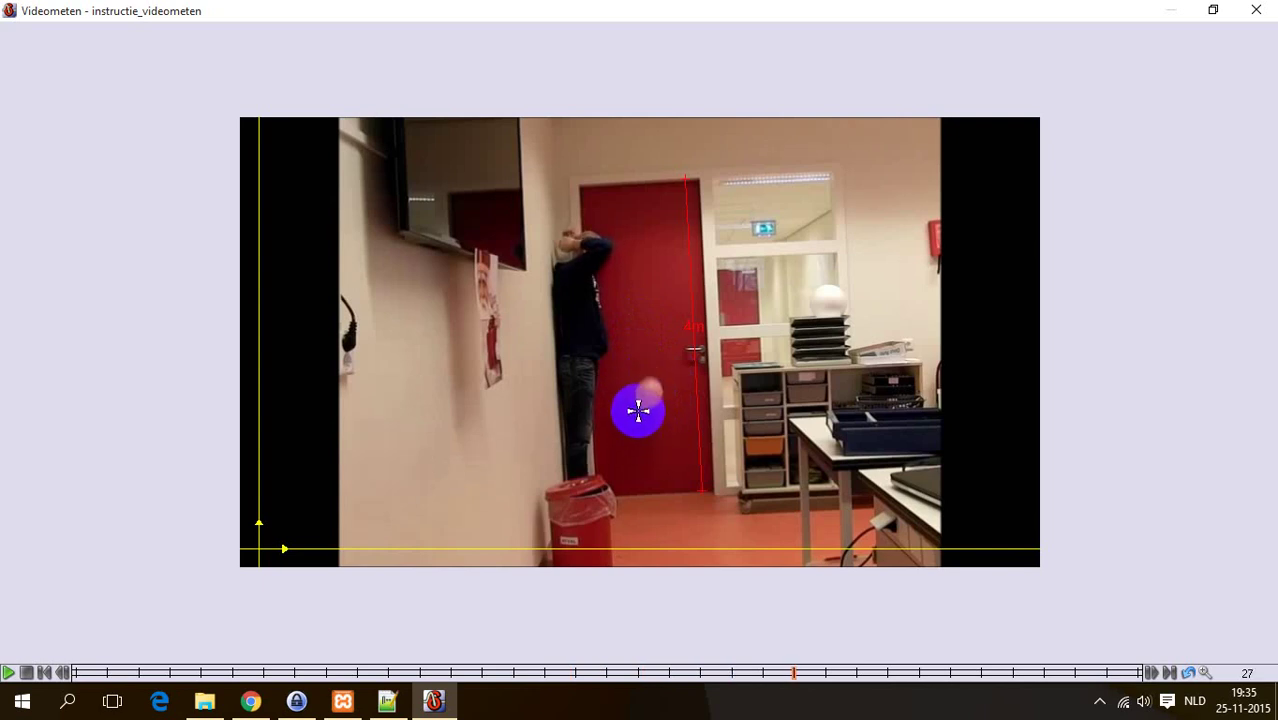
pyautogui.click(639, 407)
pyautogui.click(639, 412)
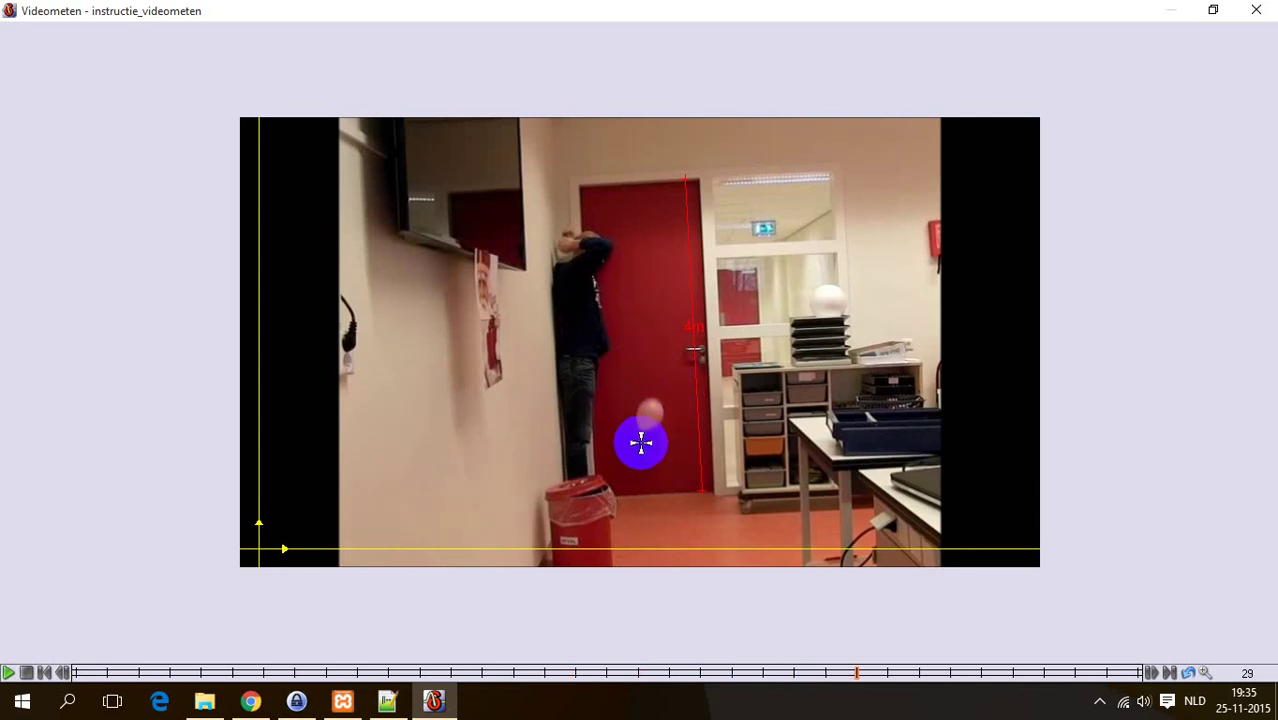
pyautogui.click(640, 430)
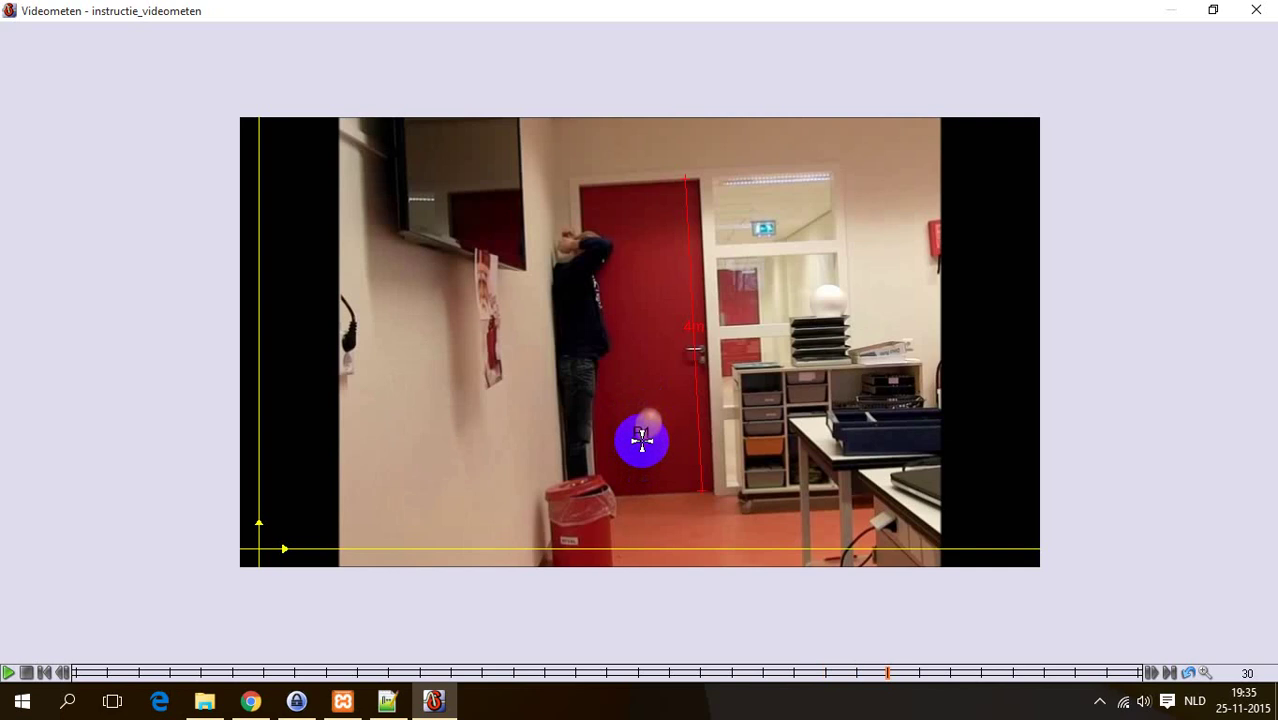
pyautogui.click(640, 431)
pyautogui.click(642, 440)
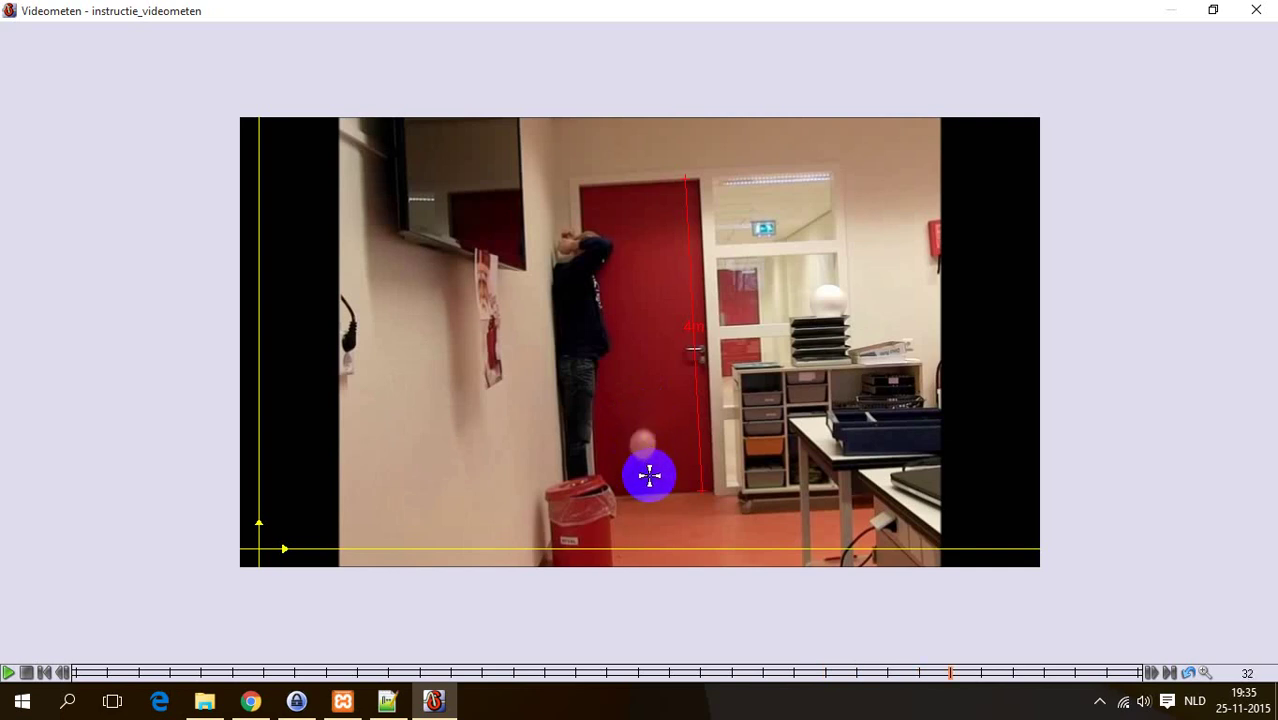
pyautogui.click(642, 450)
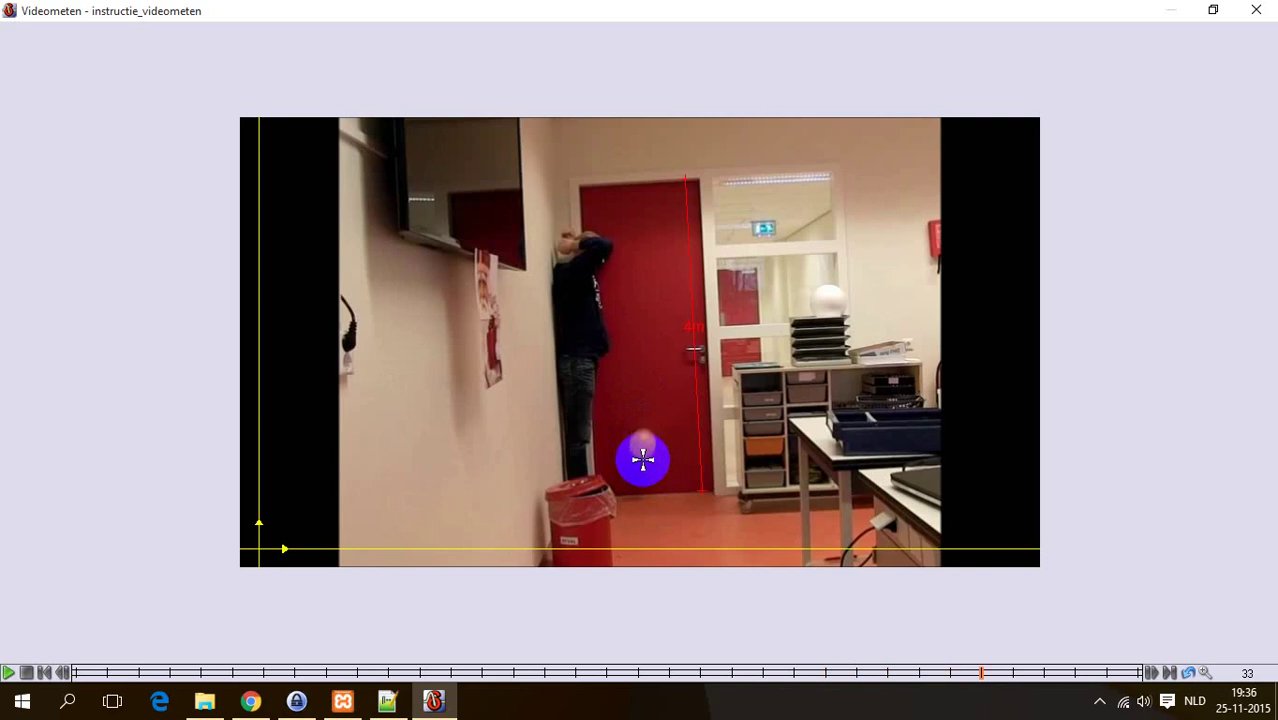
pyautogui.click(643, 456)
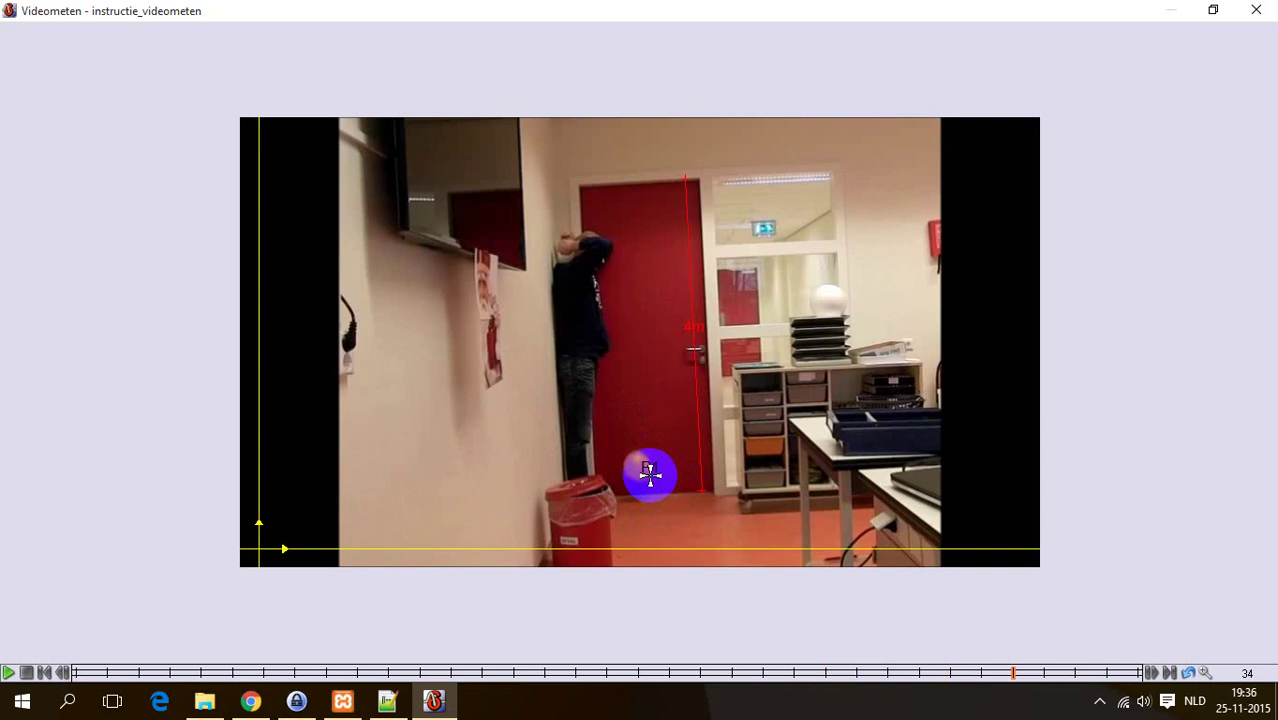
pyautogui.click(650, 474)
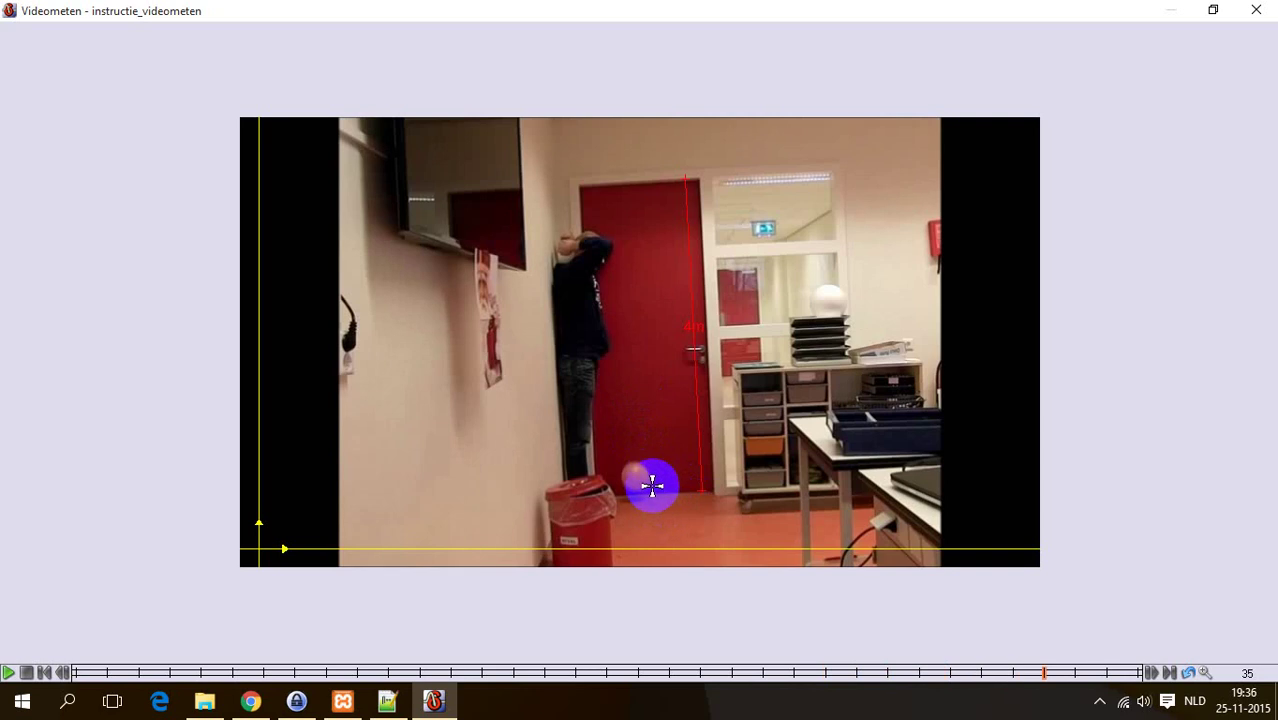
pyautogui.click(652, 486)
pyautogui.click(654, 488)
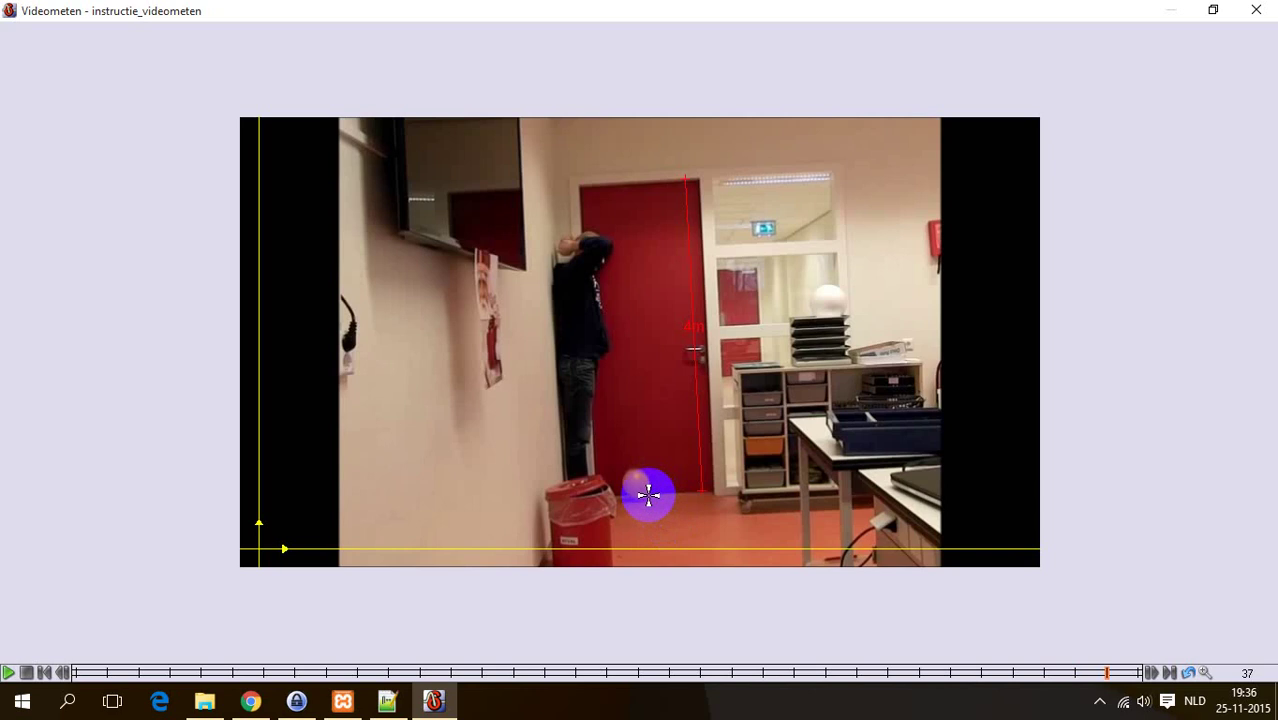
pyautogui.click(648, 494)
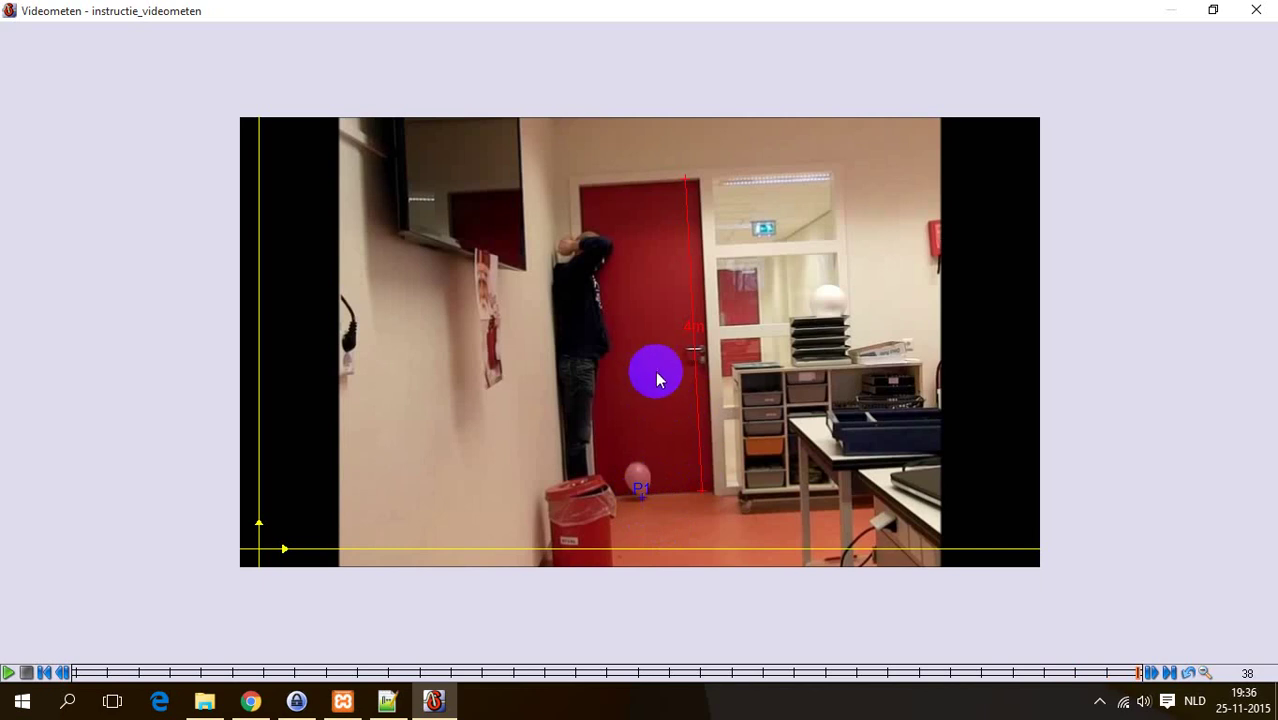
# Restore the video measurement window to its smaller size and close it, bring it back once, and close it again.
pyautogui.click(1214, 12)
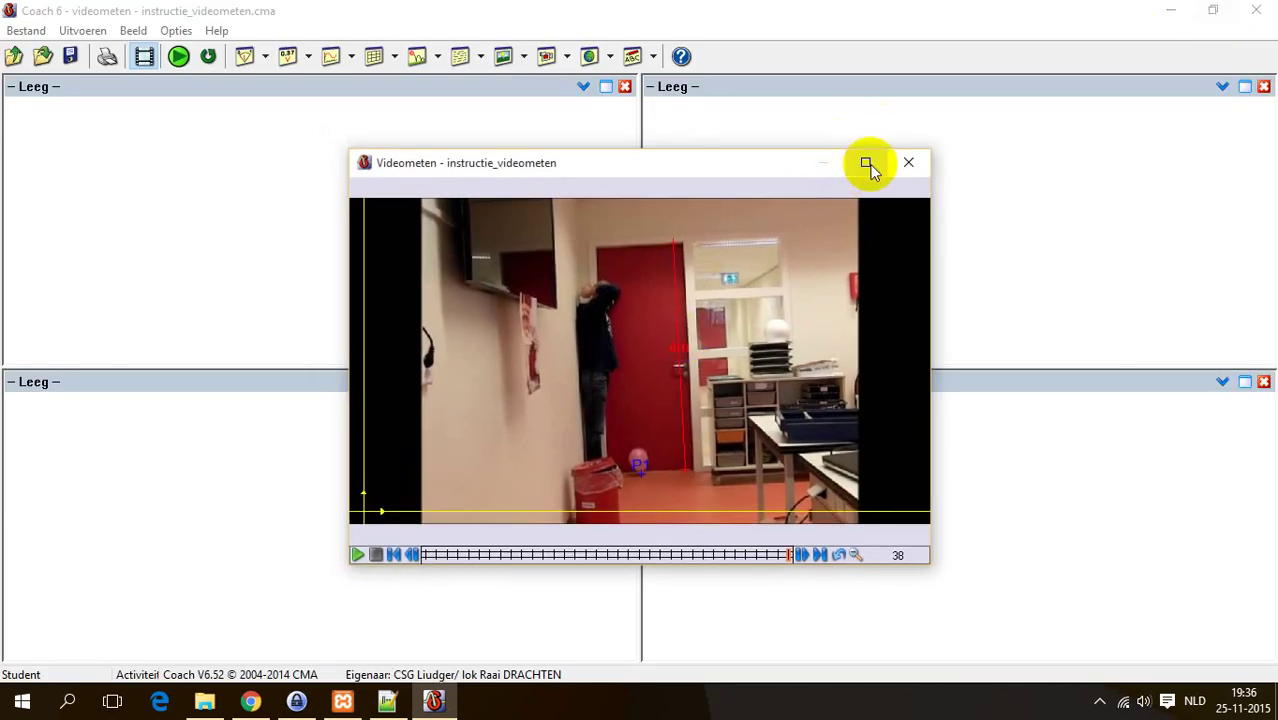
pyautogui.click(908, 162)
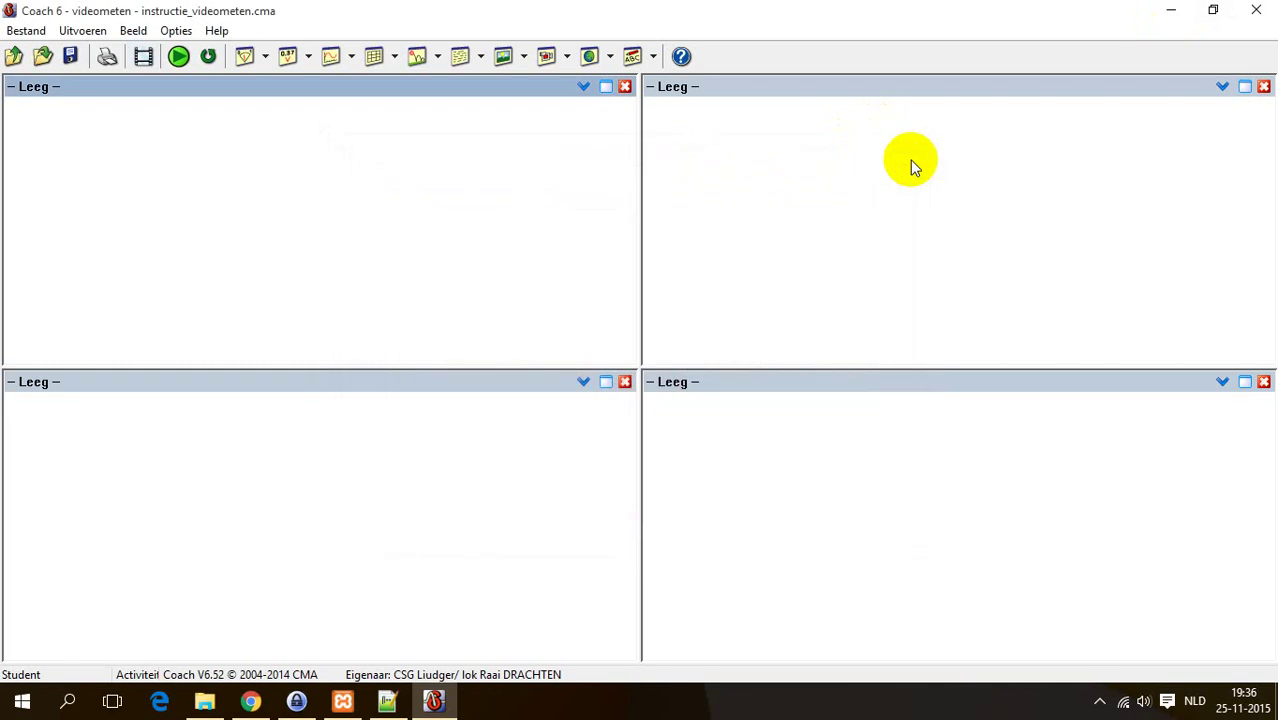
pyautogui.click(144, 58)
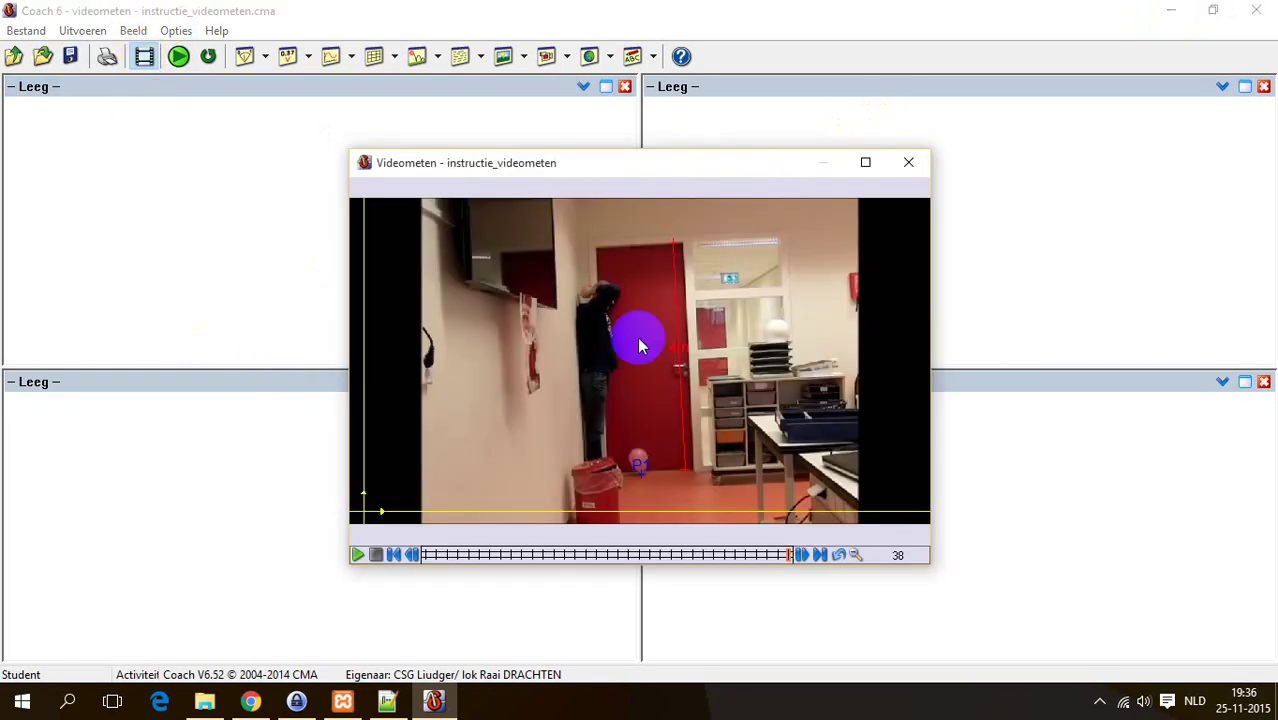
pyautogui.click(908, 164)
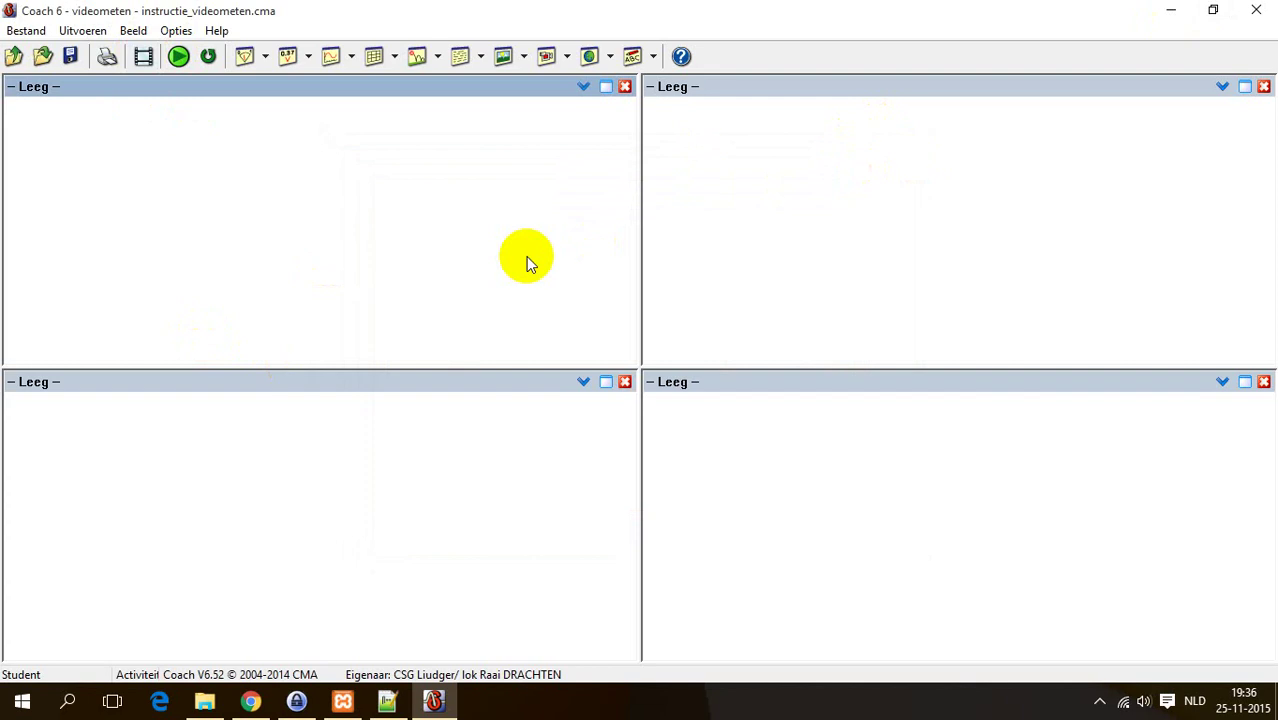
# Place the standard P1-Y table in the first empty pane and look through its rows.
pyautogui.click(394, 58)
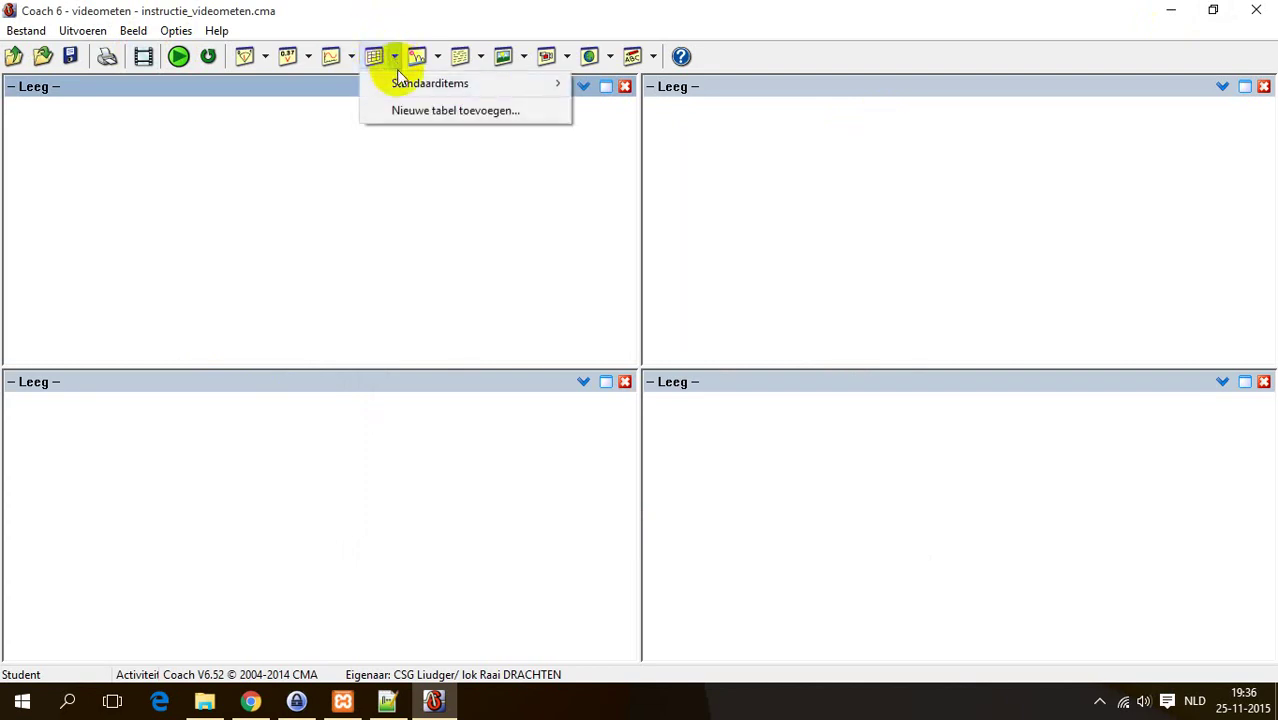
pyautogui.moveTo(424, 88)
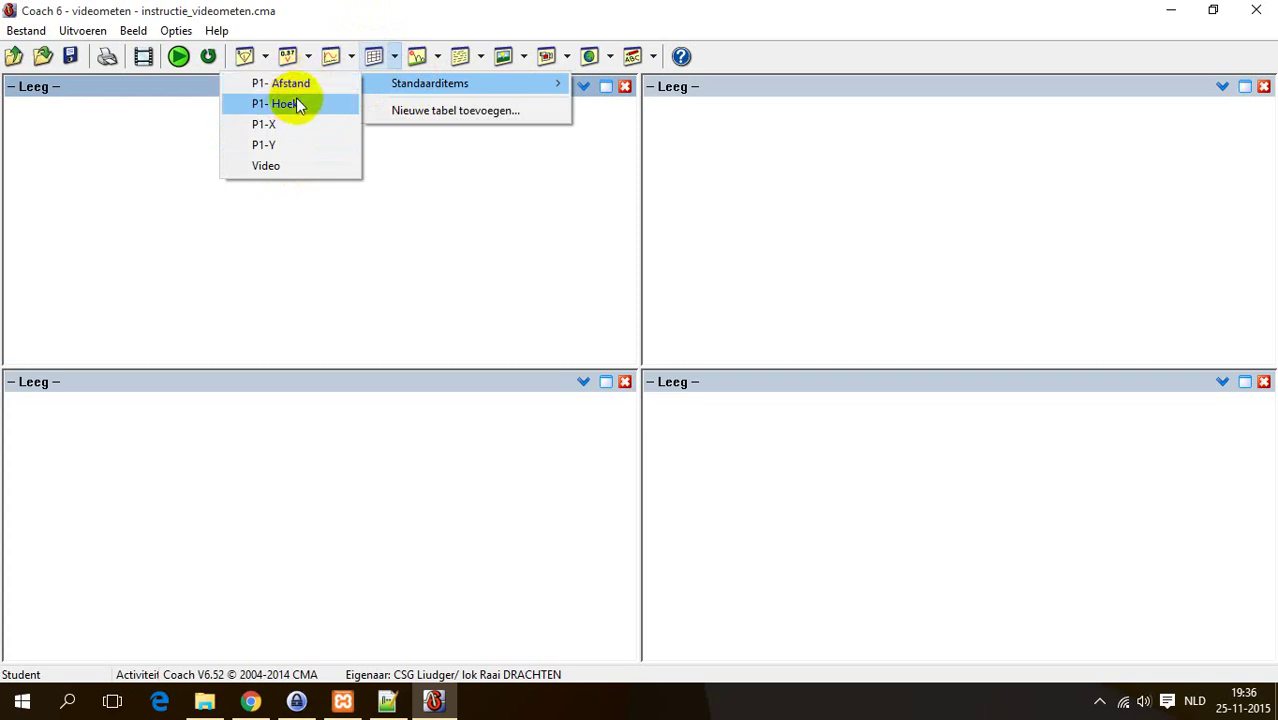
pyautogui.click(279, 147)
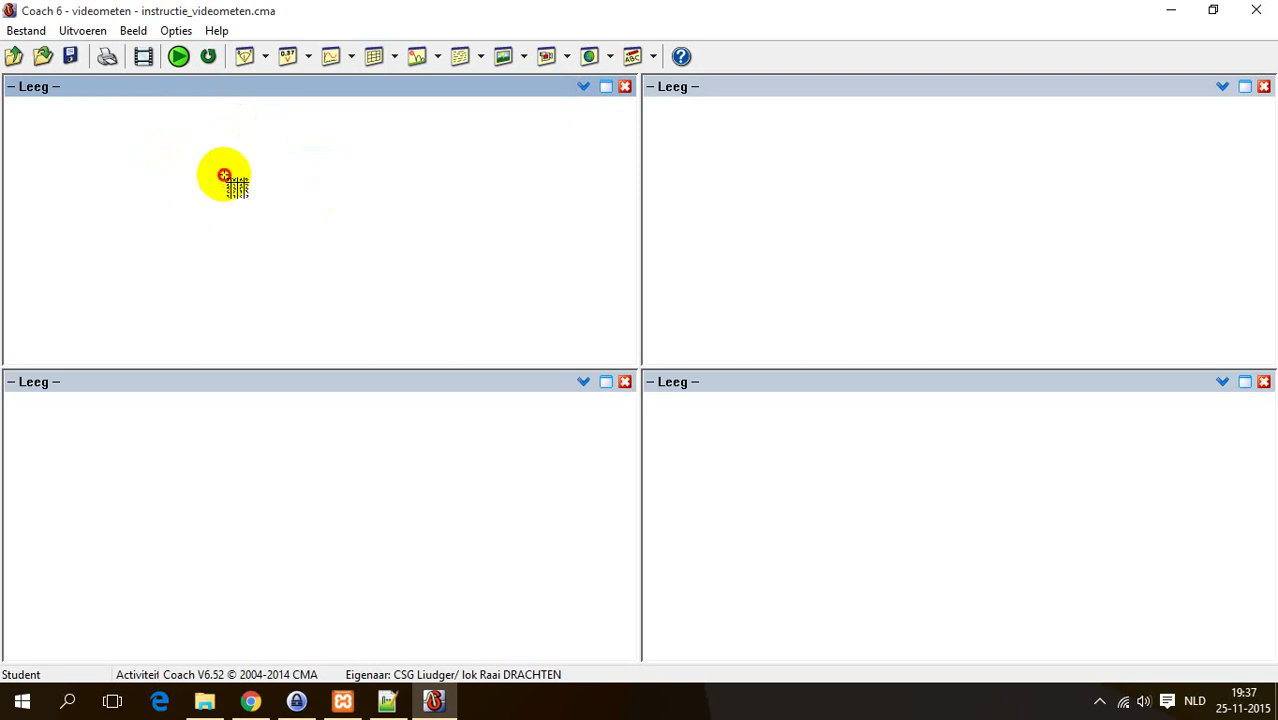
pyautogui.click(224, 178)
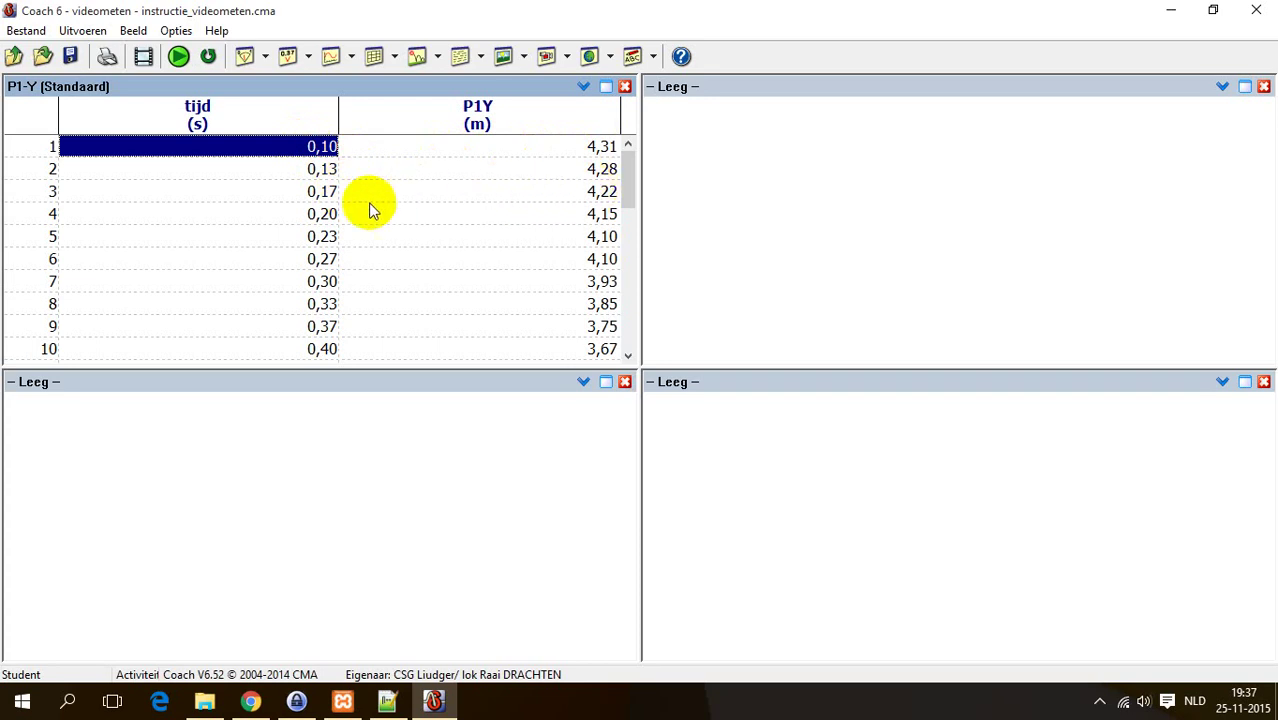
pyautogui.moveTo(632, 185); pyautogui.dragTo(579, 157)
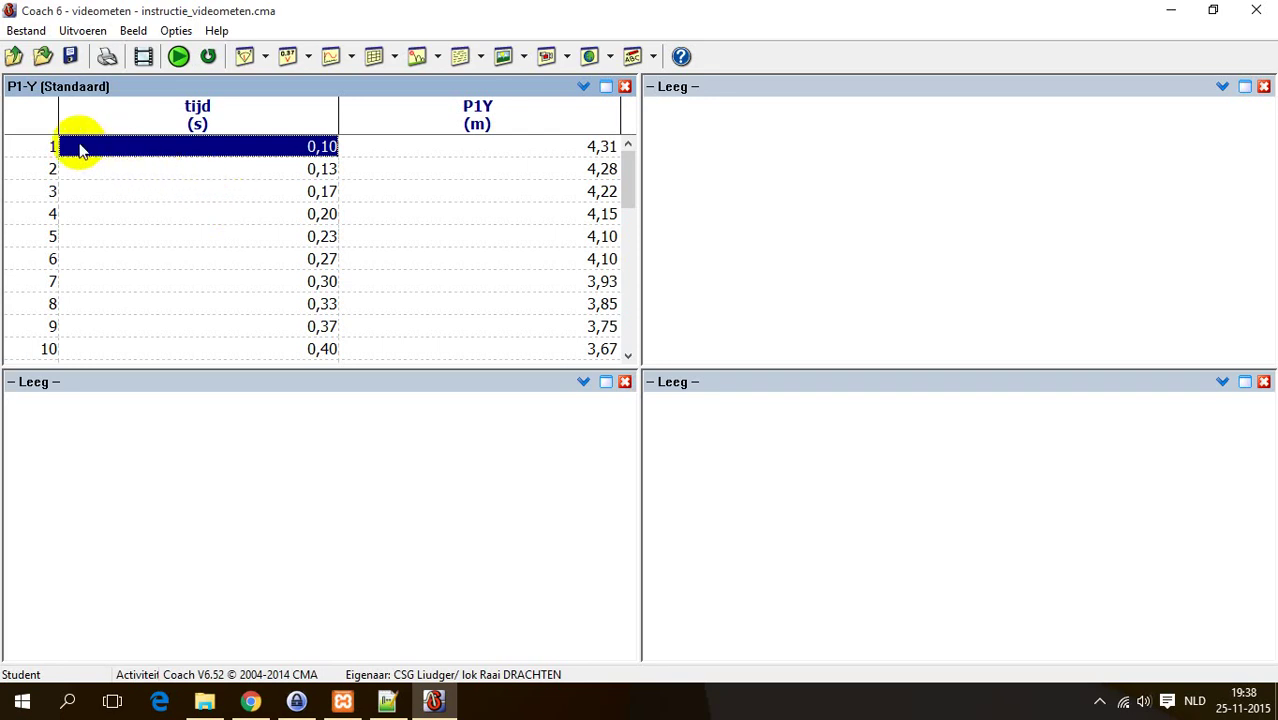
# Export the P1-Y table as the semicolon-separated text file instructie_videometen.txt in the videometen folder, with quantities and units in the first two rows.
pyautogui.rightClick(130, 236)
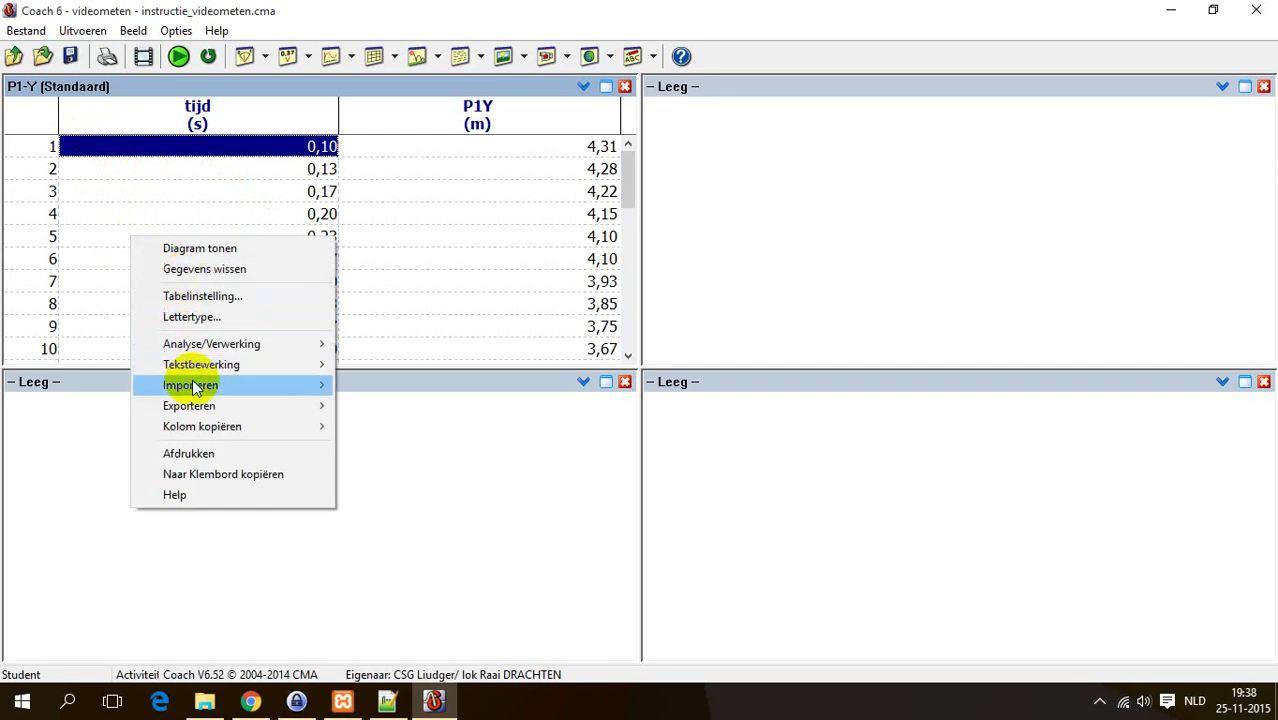
pyautogui.moveTo(205, 410)
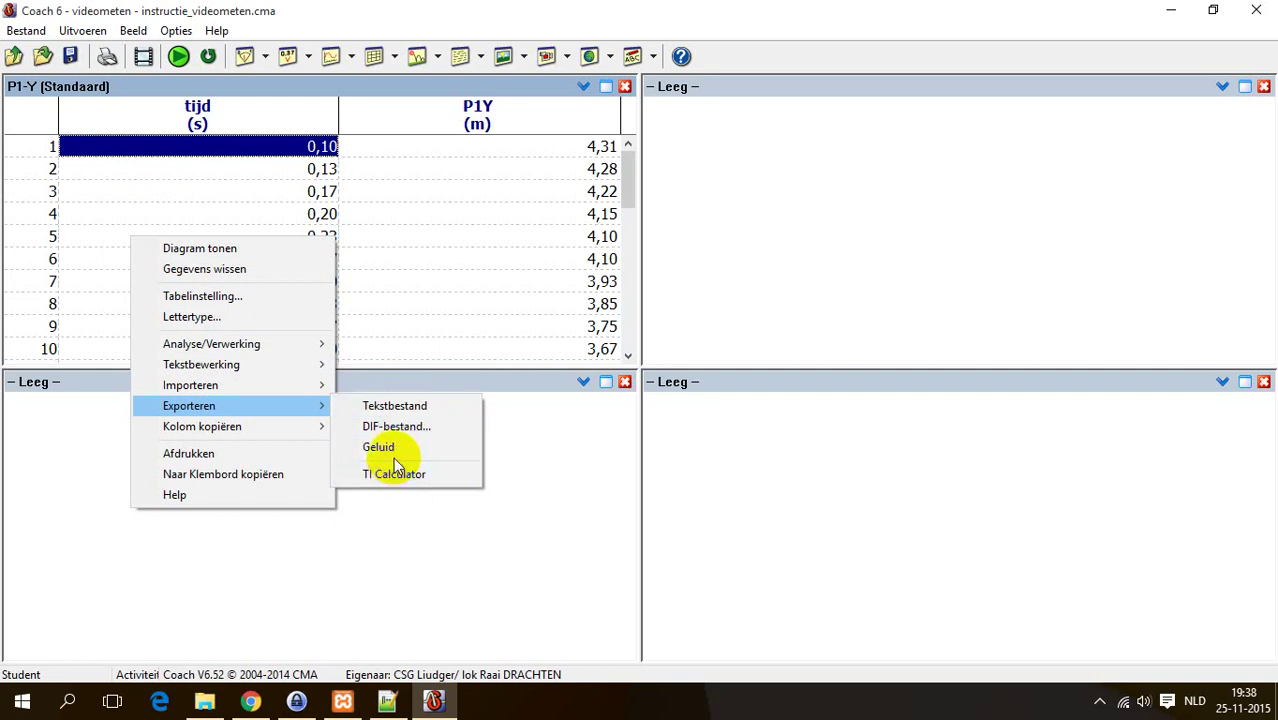
pyautogui.click(397, 408)
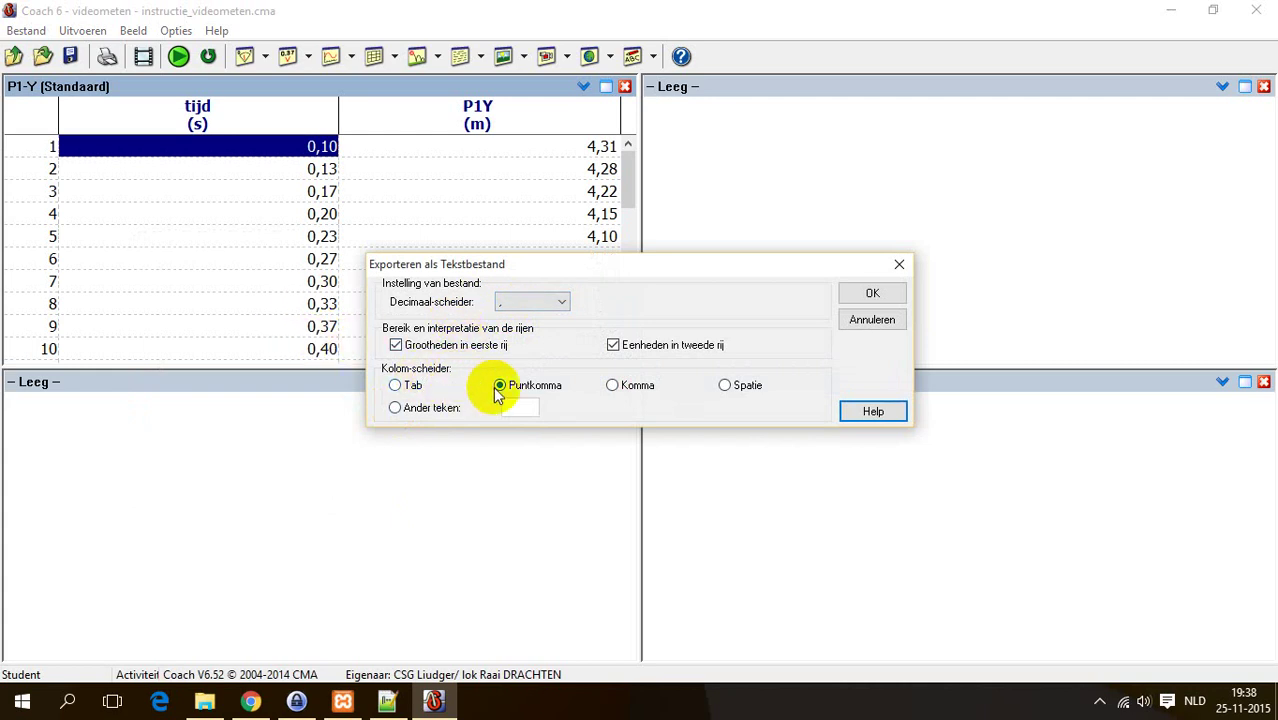
pyautogui.click(864, 294)
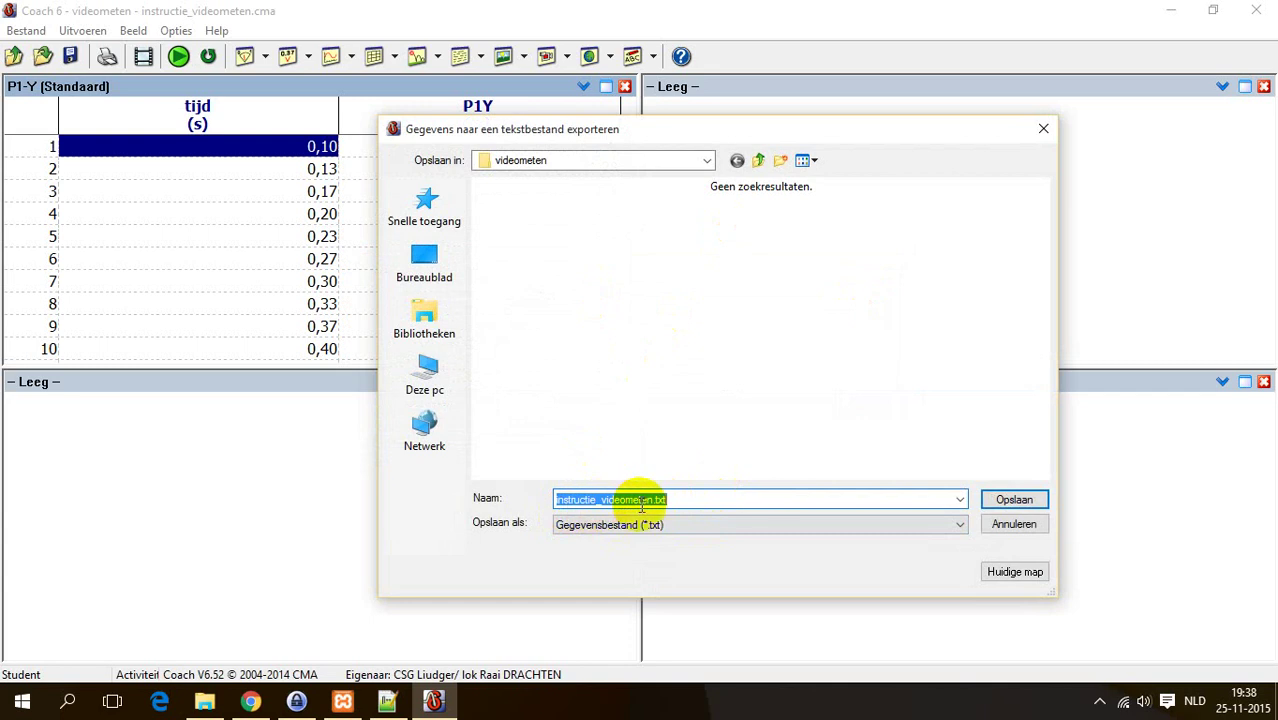
pyautogui.click(1014, 499)
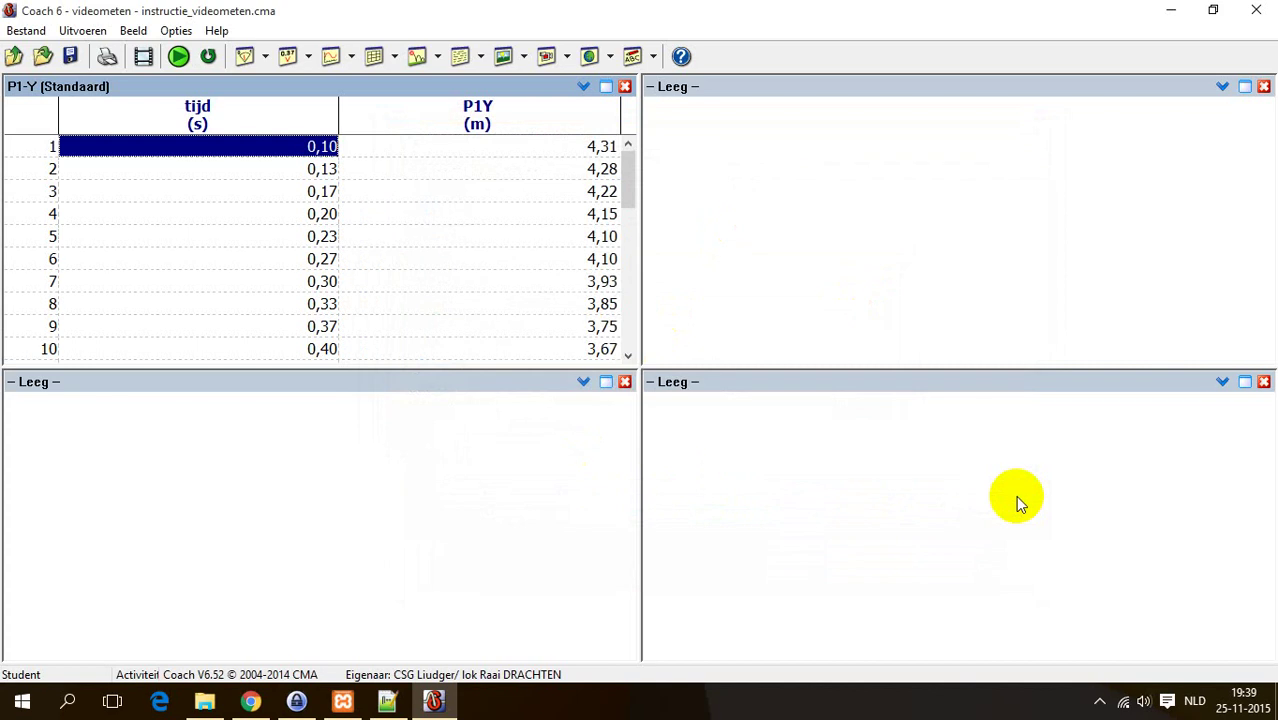
# Switch to Excel 2013 and create a blank workbook.
pyautogui.press('super+s')
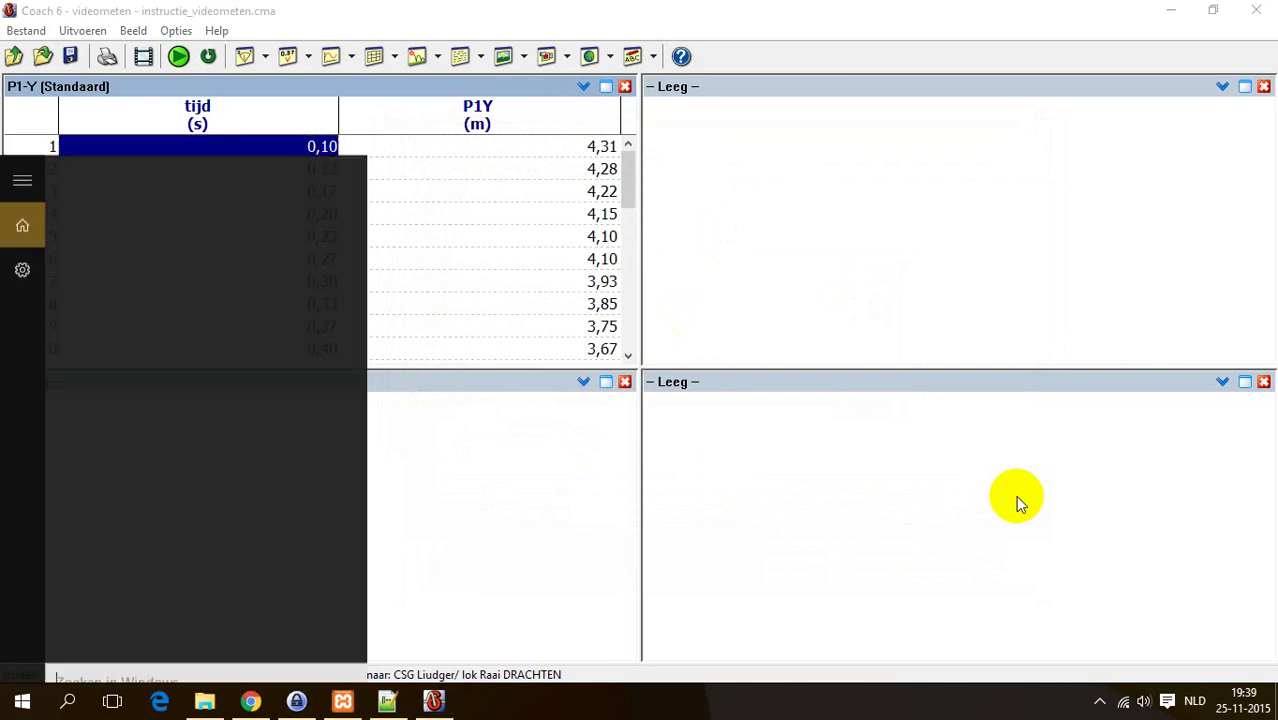
pyautogui.write('excel')
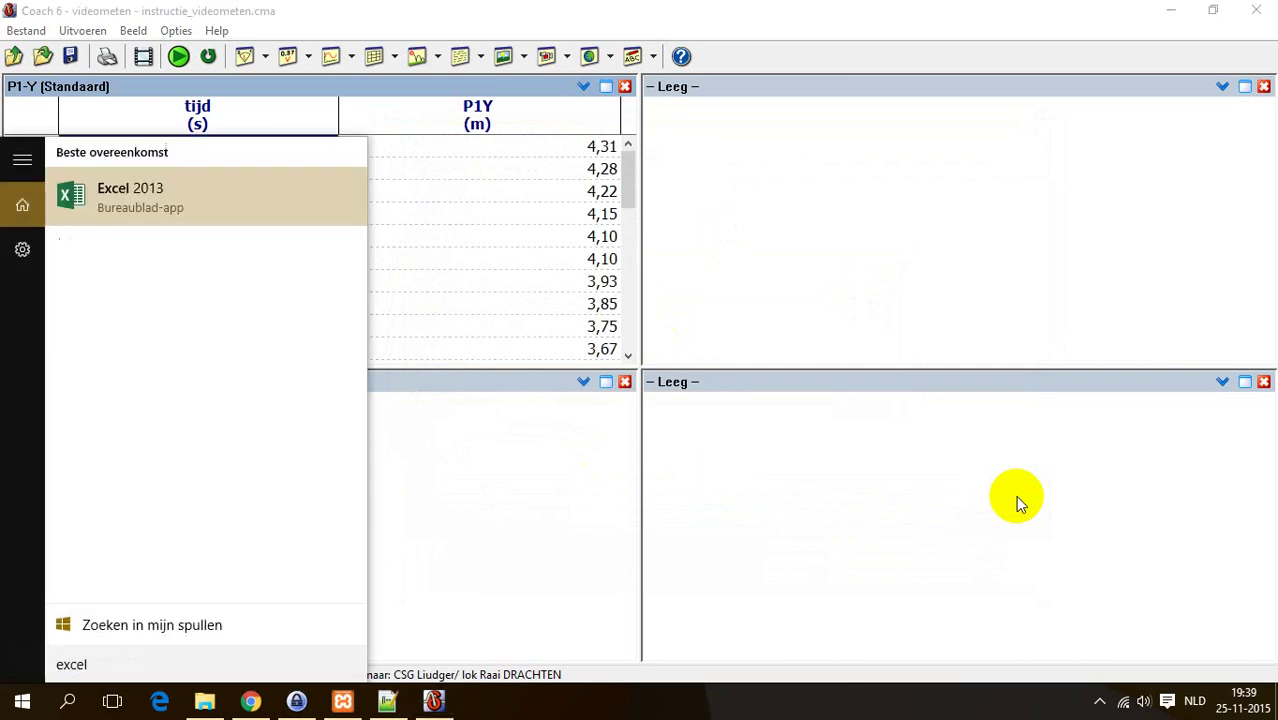
pyautogui.press('Return')
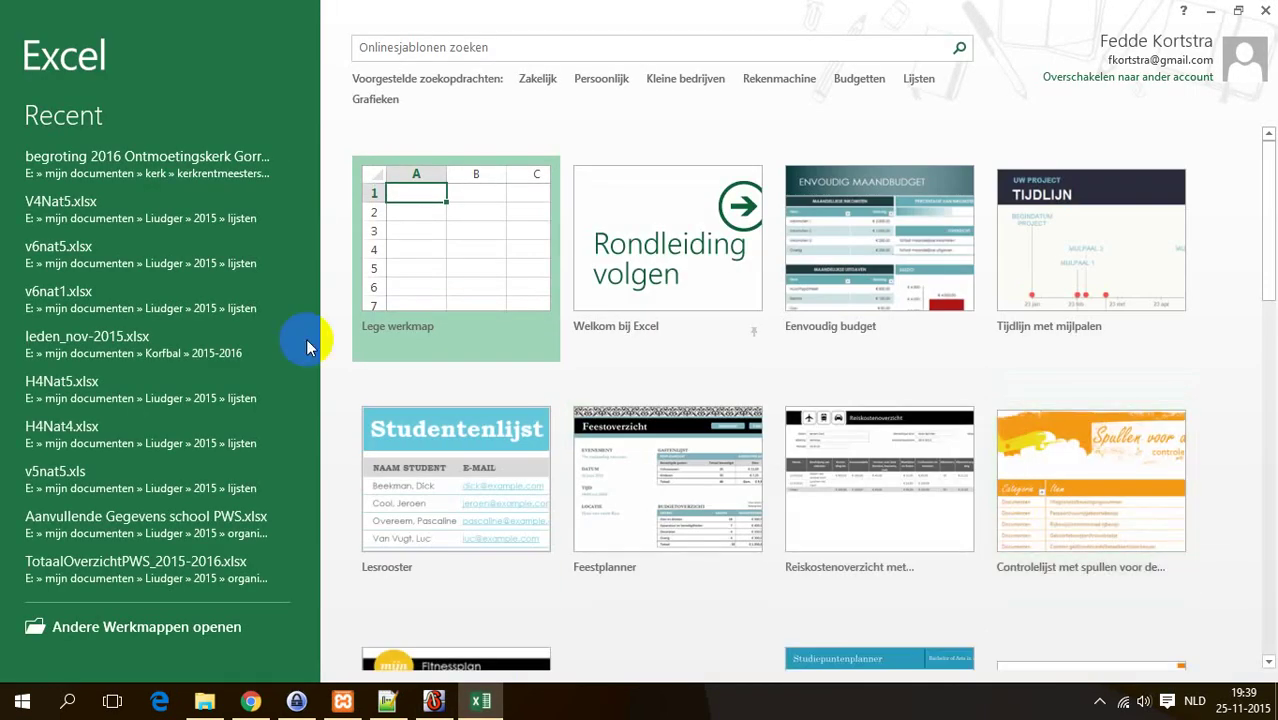
pyautogui.click(465, 265)
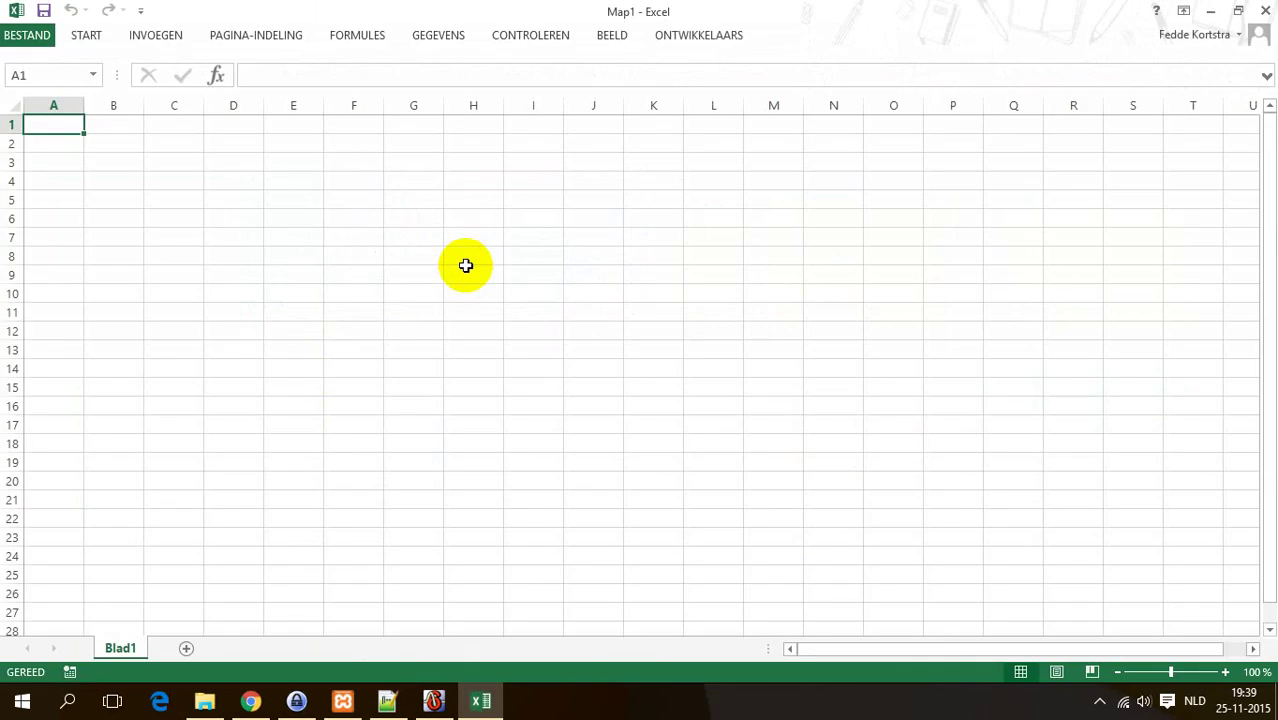
# Browse for a file to open on the computer and go to the videometen folder inside Video's.
pyautogui.hotkey('ctrl', 'o')
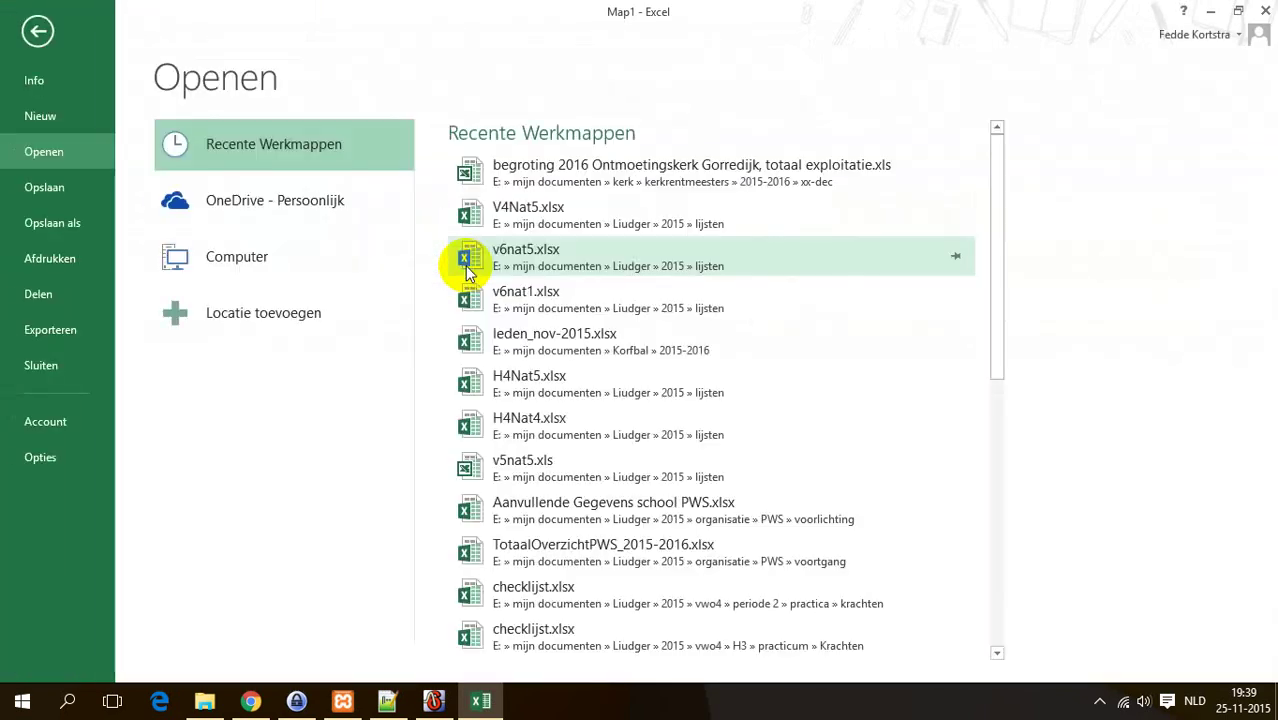
pyautogui.click(226, 252)
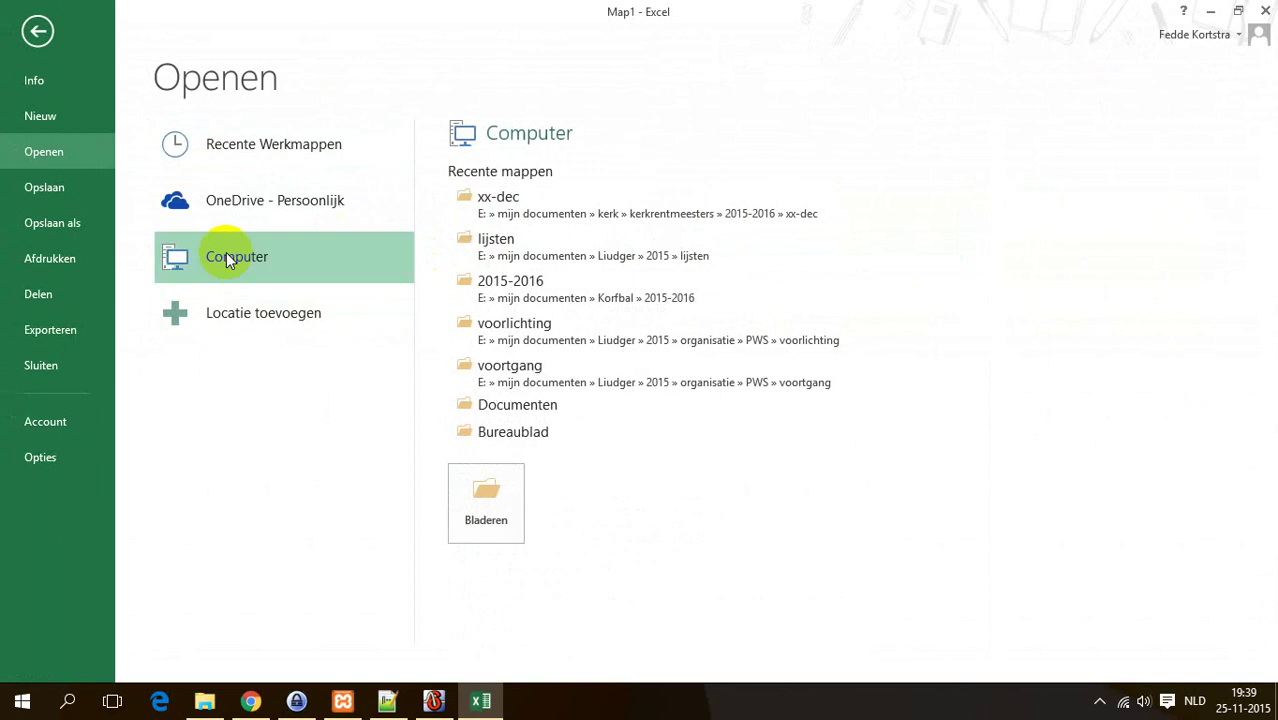
pyautogui.click(502, 490)
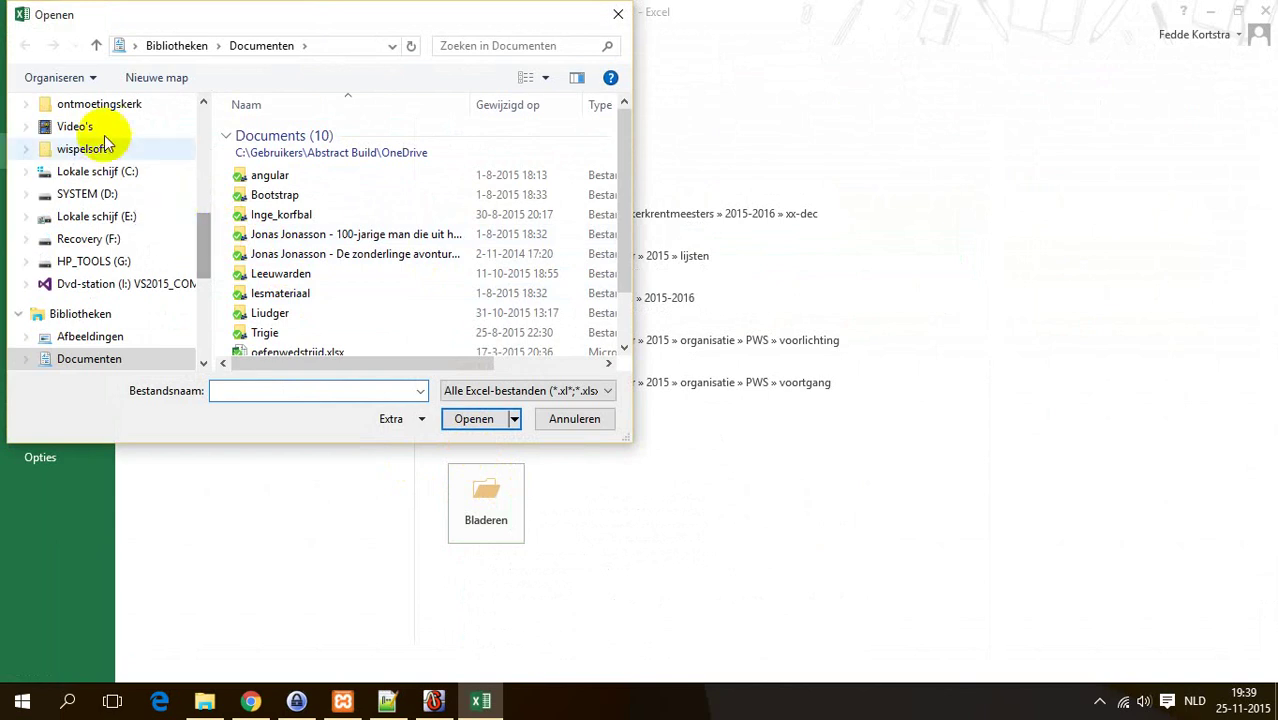
pyautogui.click(74, 127)
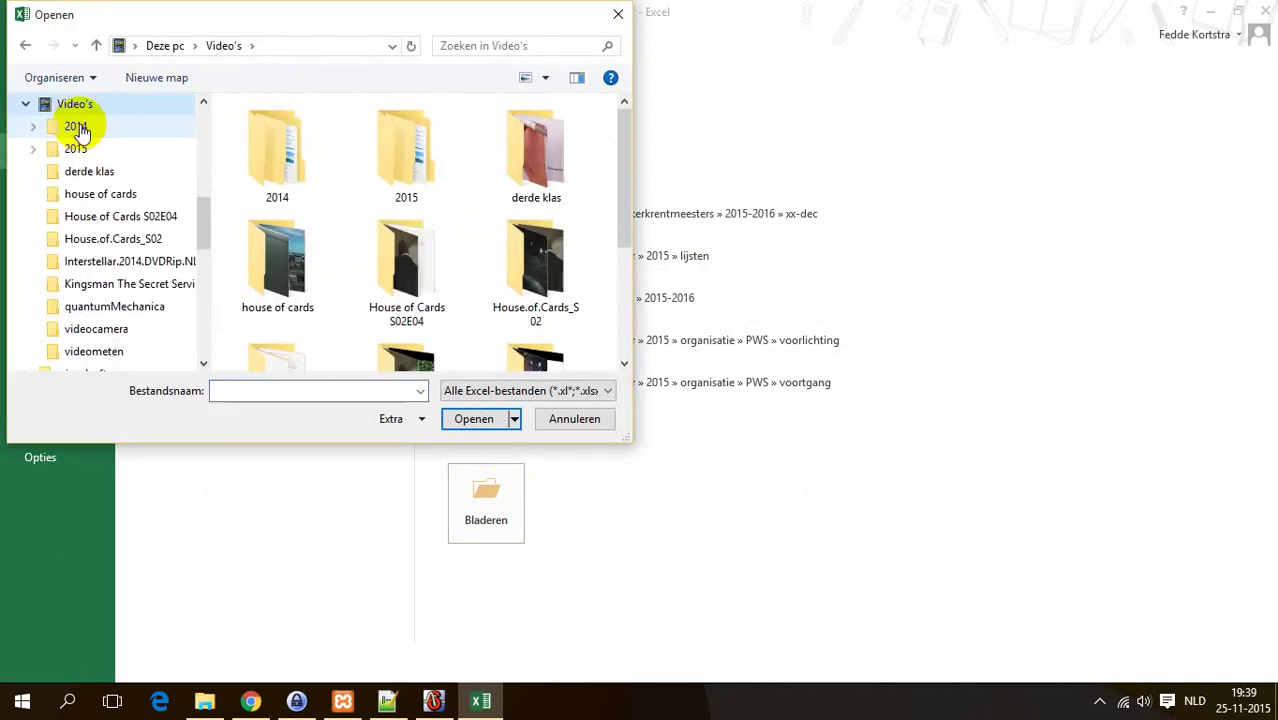
pyautogui.click(224, 391)
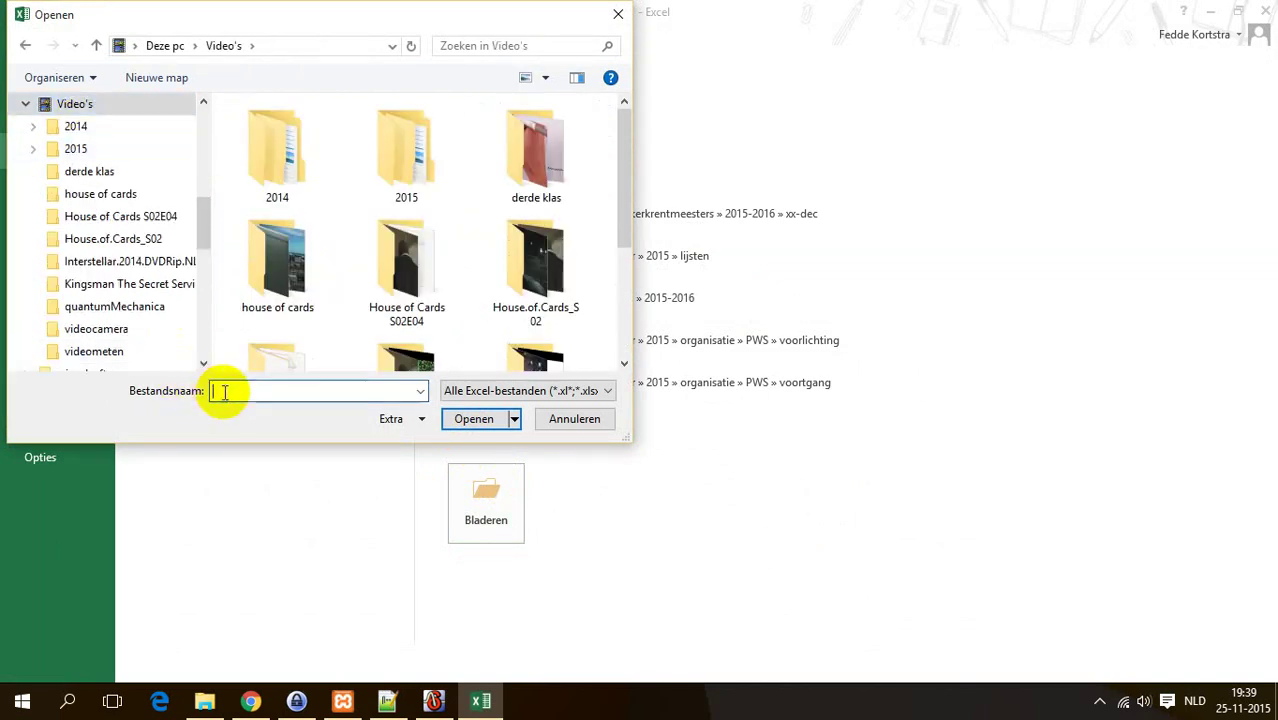
pyautogui.write('video')
pyautogui.press('Down')
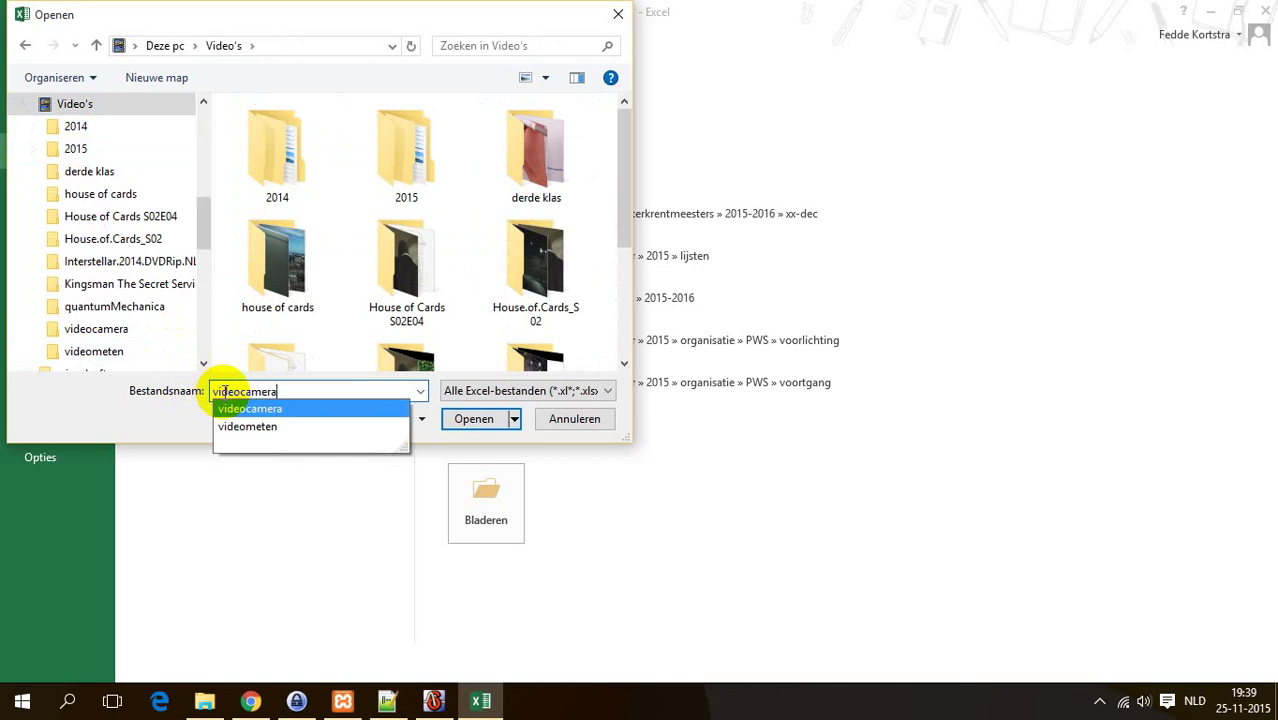
pyautogui.press('Down')
pyautogui.press('Return')
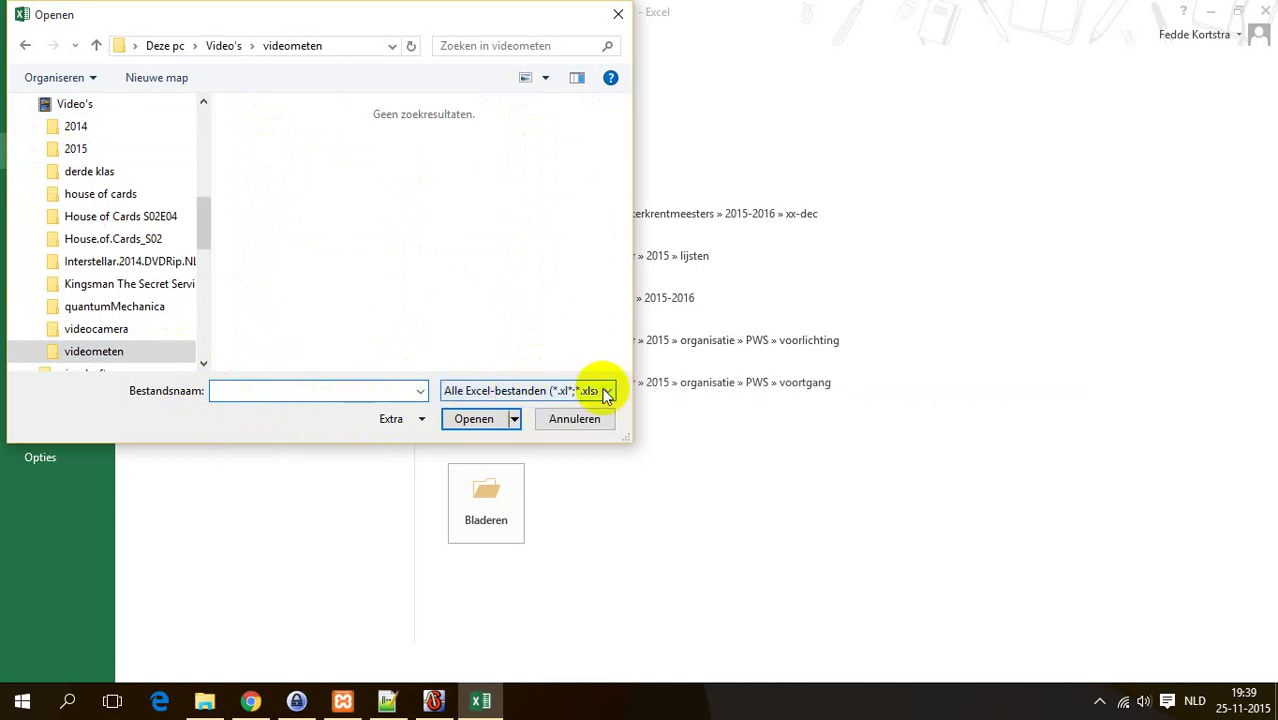
# Limit the file list to text files (*.prn;*.txt;*.csv) and open instructie_videometen.txt.
pyautogui.click(607, 393)
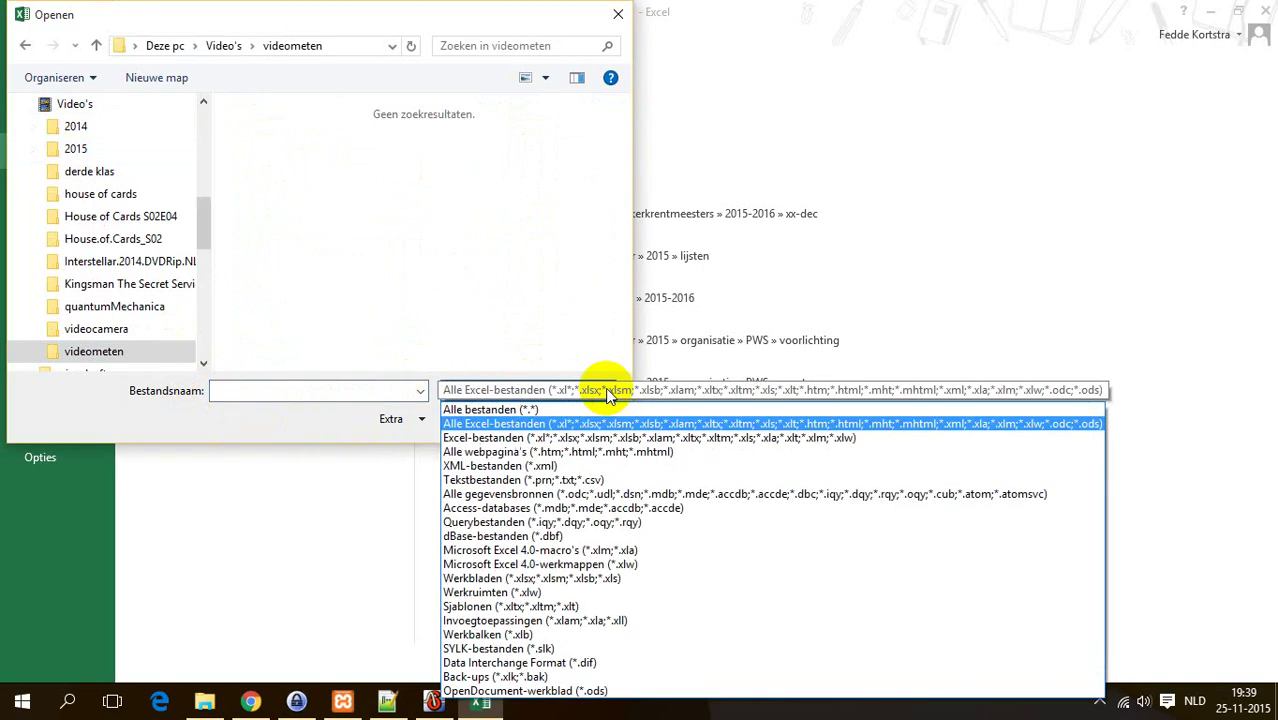
pyautogui.click(512, 482)
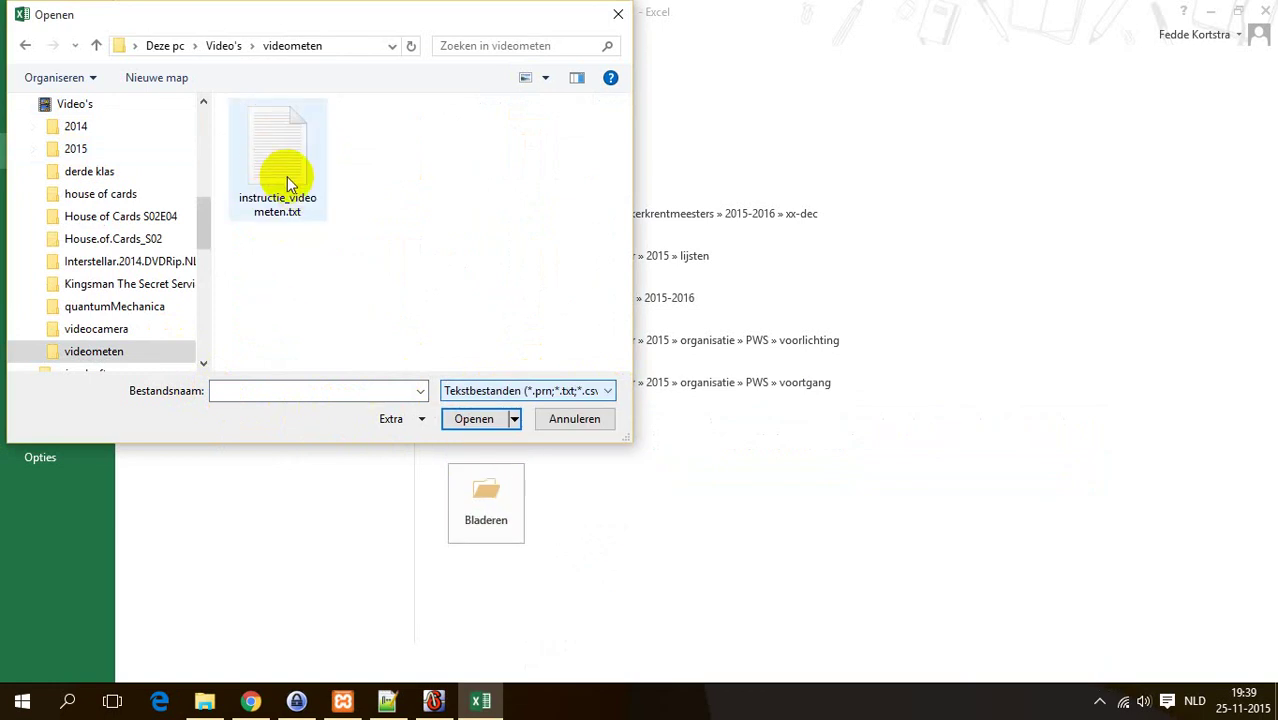
pyautogui.doubleClick(284, 168)
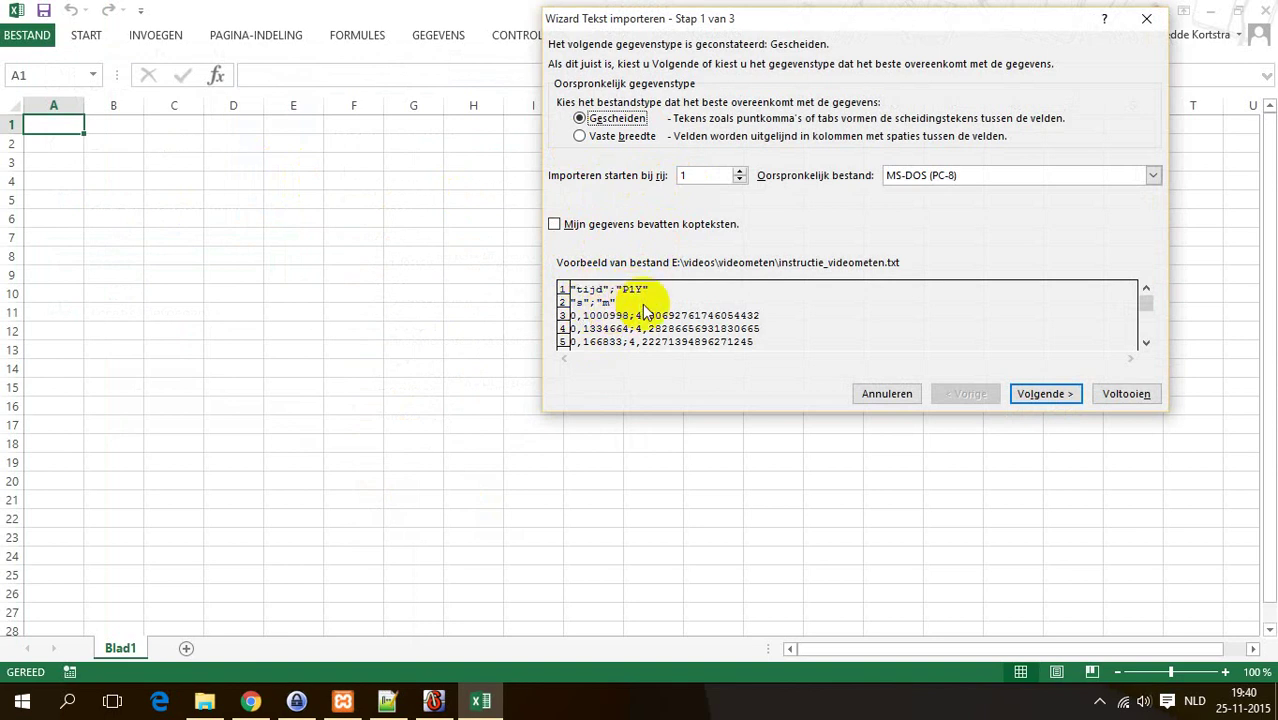
# Import the text as delimited data with headers, adding the semicolon as delimiter and keeping the standard column format.
pyautogui.click(556, 224)
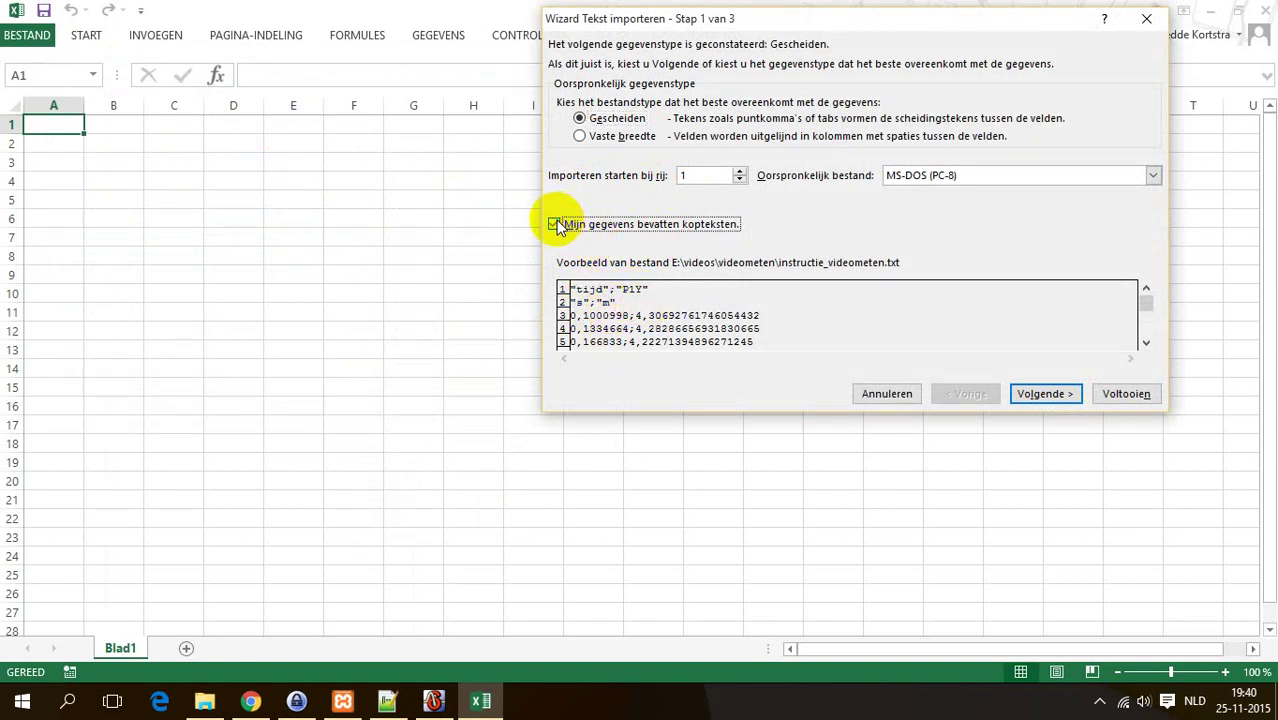
pyautogui.click(1040, 394)
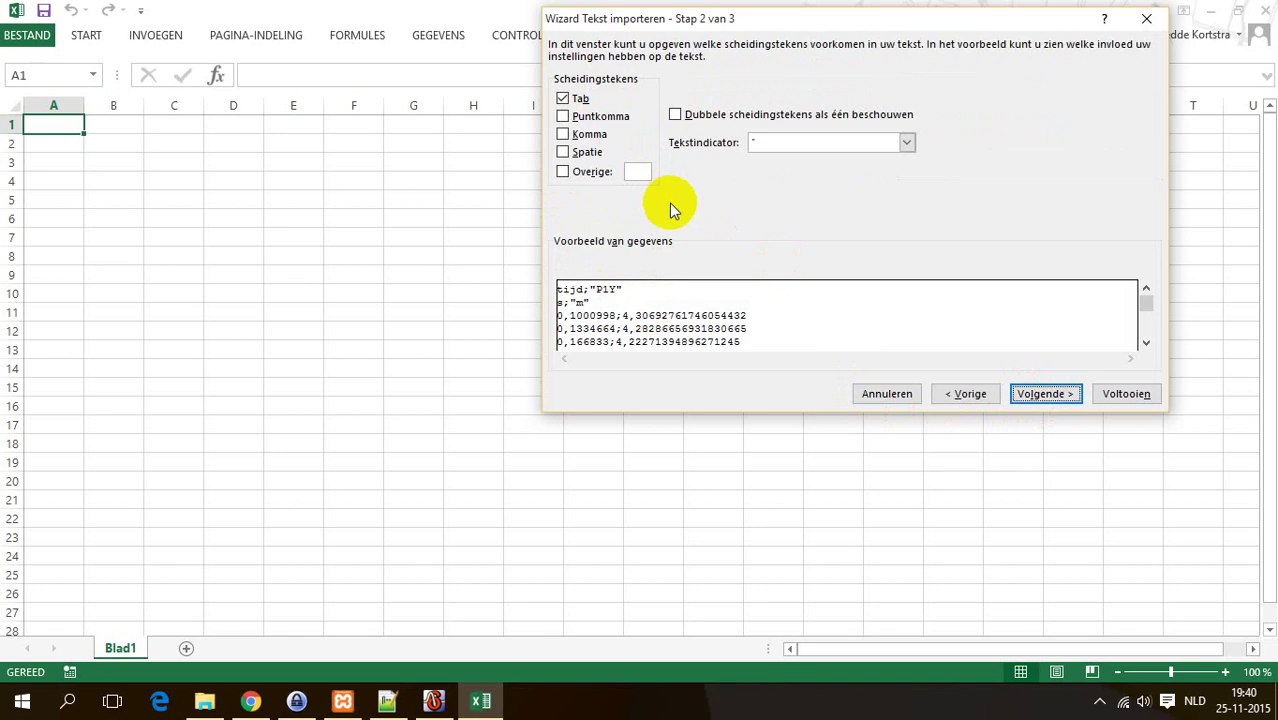
pyautogui.click(566, 118)
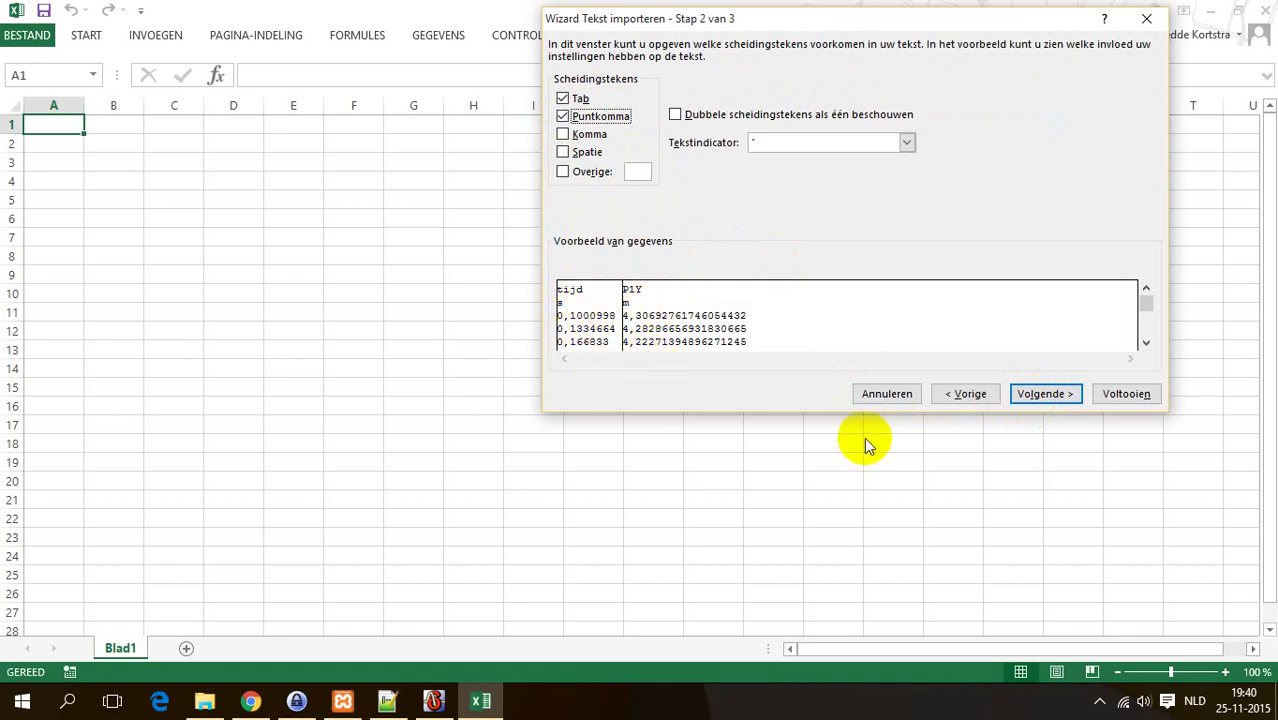
pyautogui.click(1043, 394)
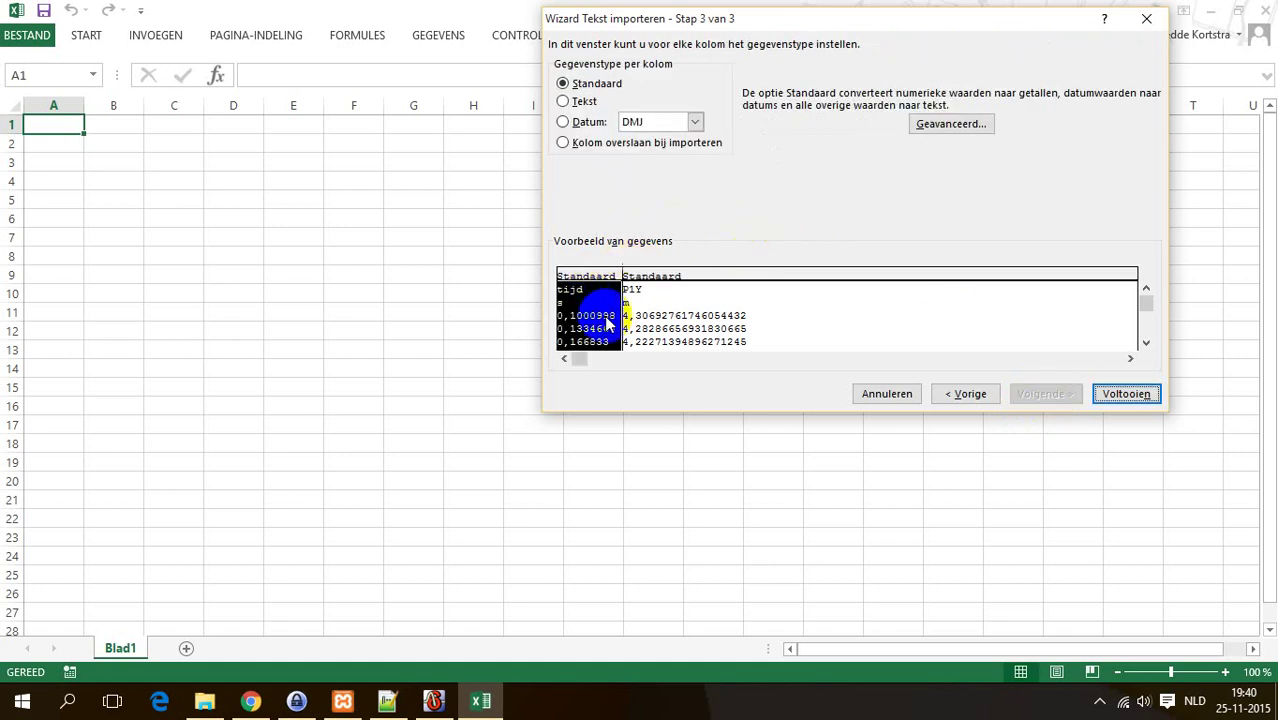
pyautogui.click(1127, 393)
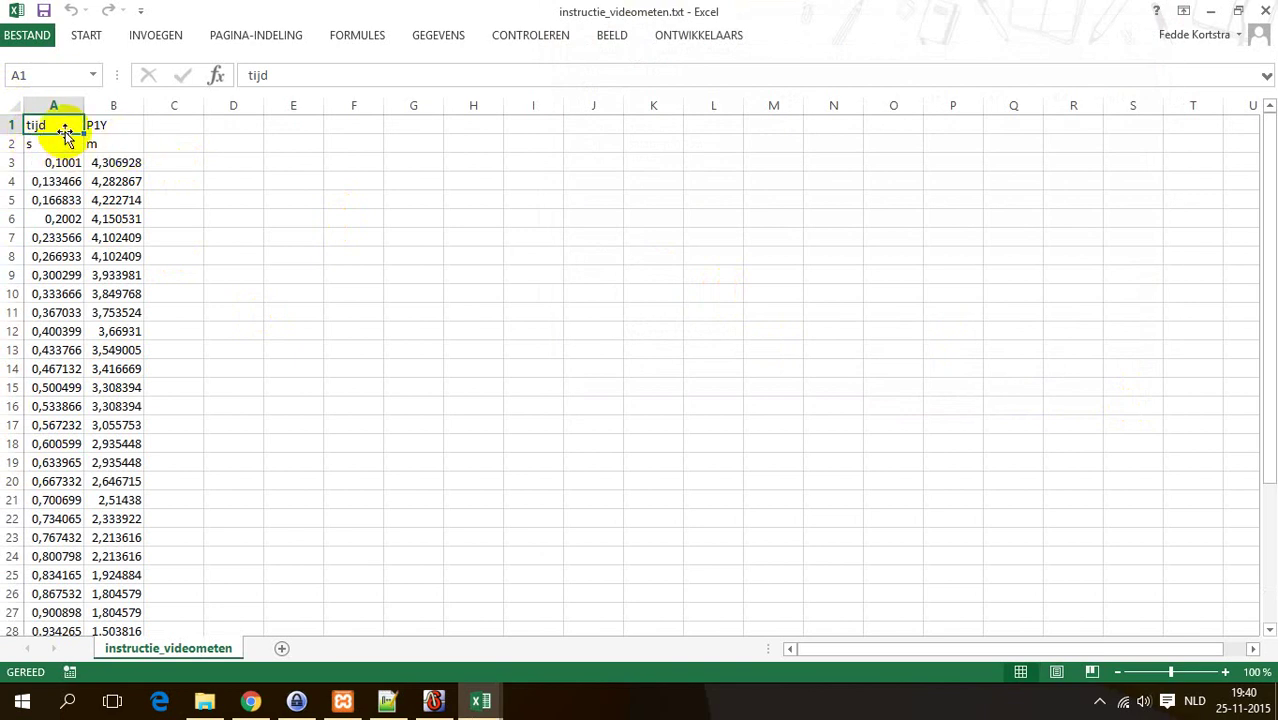
# Change the column headings to "hoogte (m)" in B1 and "tijd (s)" in A1.
pyautogui.click(117, 124)
pyautogui.write('hoogte (m')
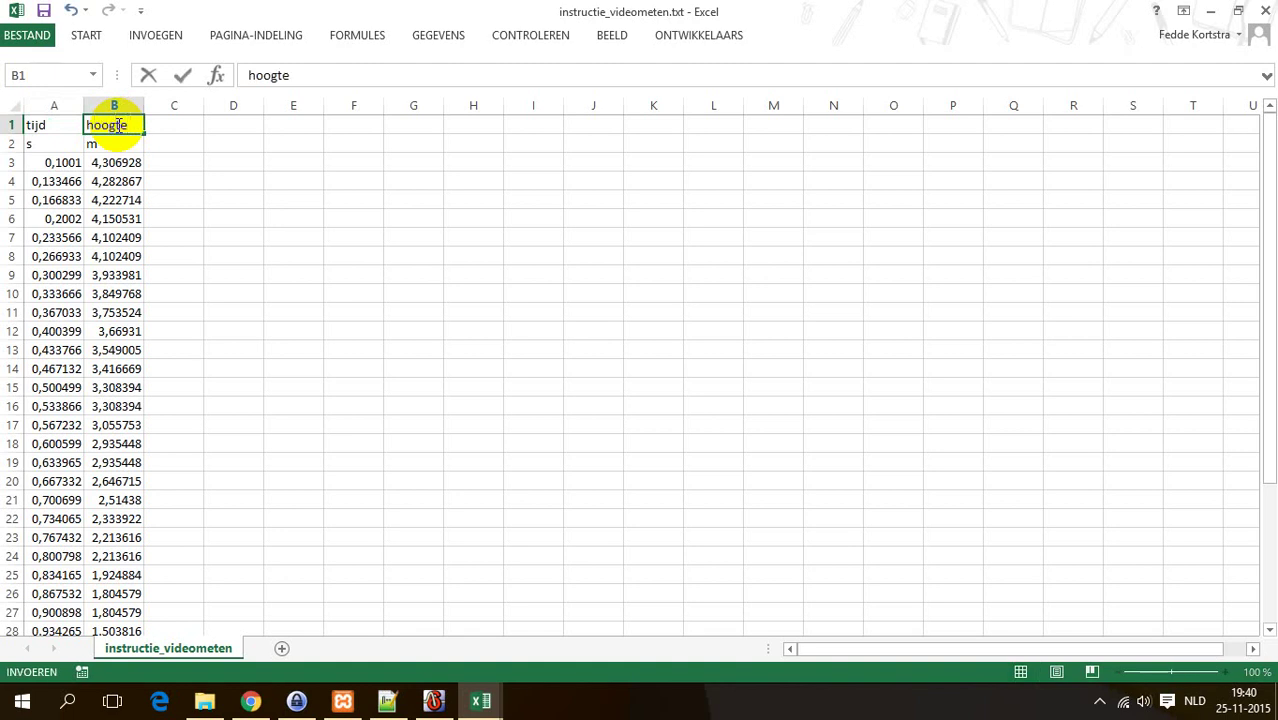
pyautogui.click(54, 124)
pyautogui.click(284, 75)
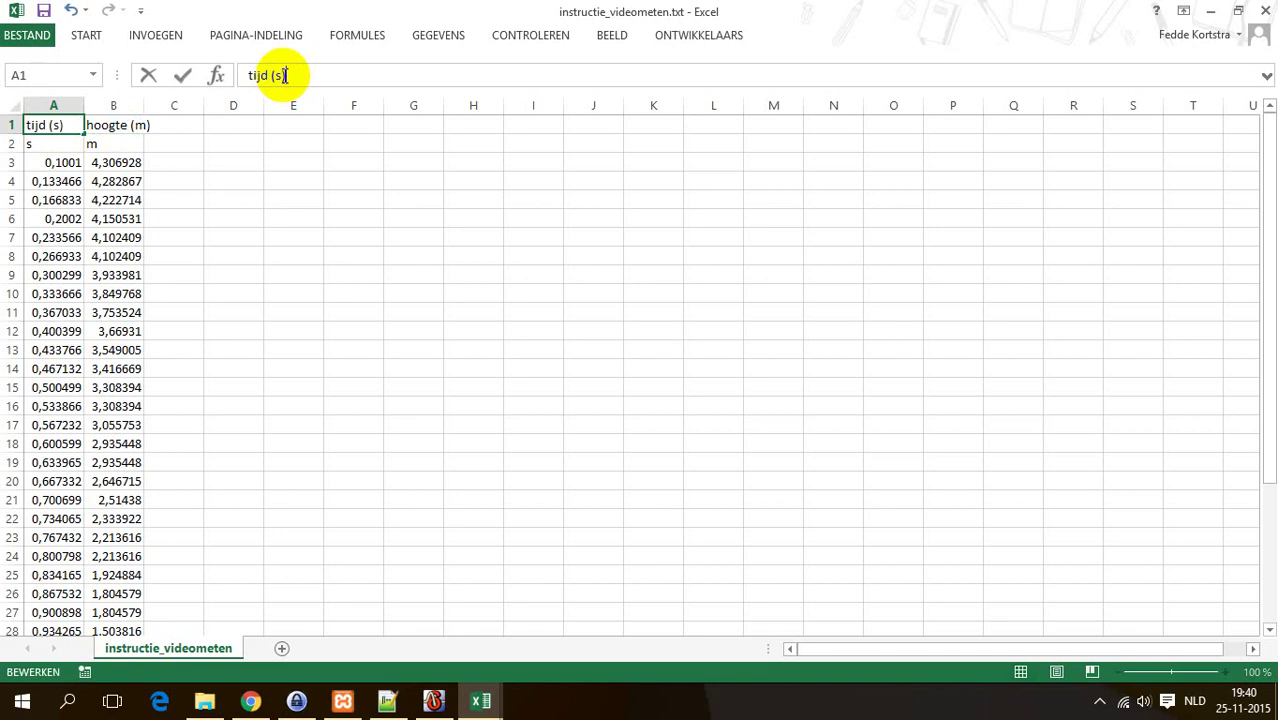
# Delete row 2, which holds the separate units s and m.
pyautogui.click(8, 143)
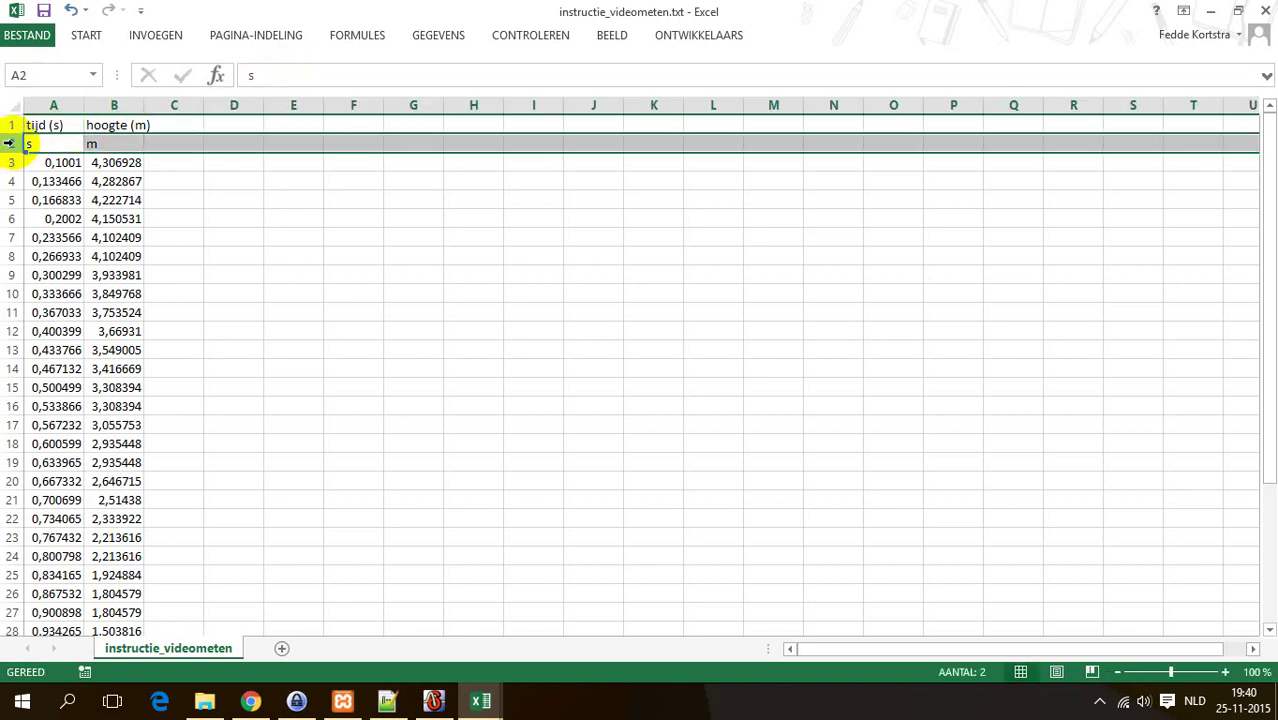
pyautogui.rightClick(8, 143)
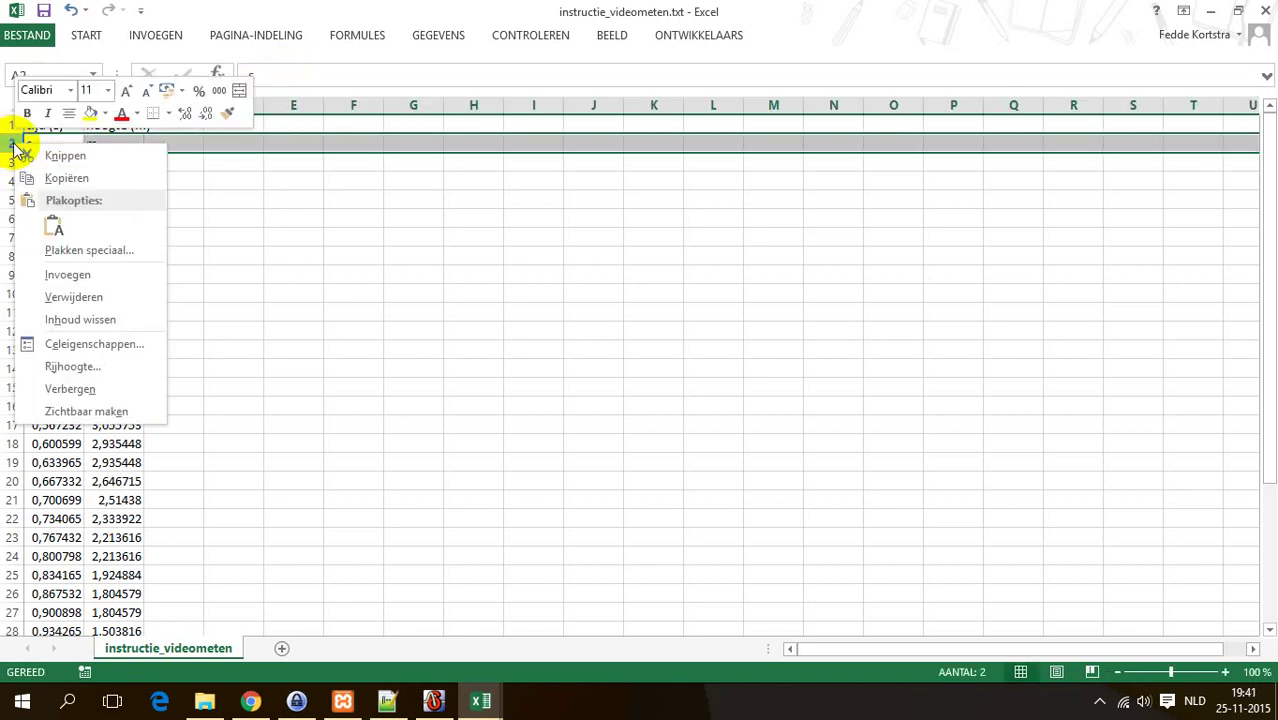
pyautogui.click(52, 305)
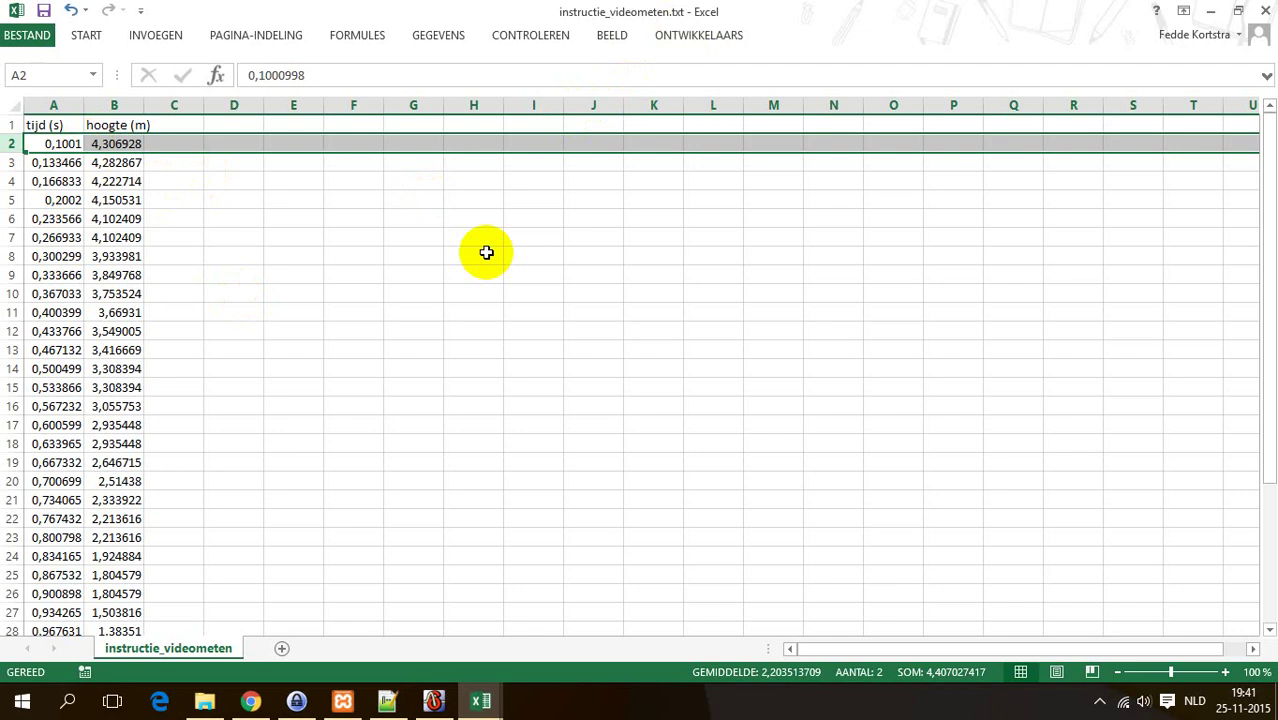
# Save the data as the Excel workbook instructie_videometen.xlsx in the videometen folder.
pyautogui.click(37, 36)
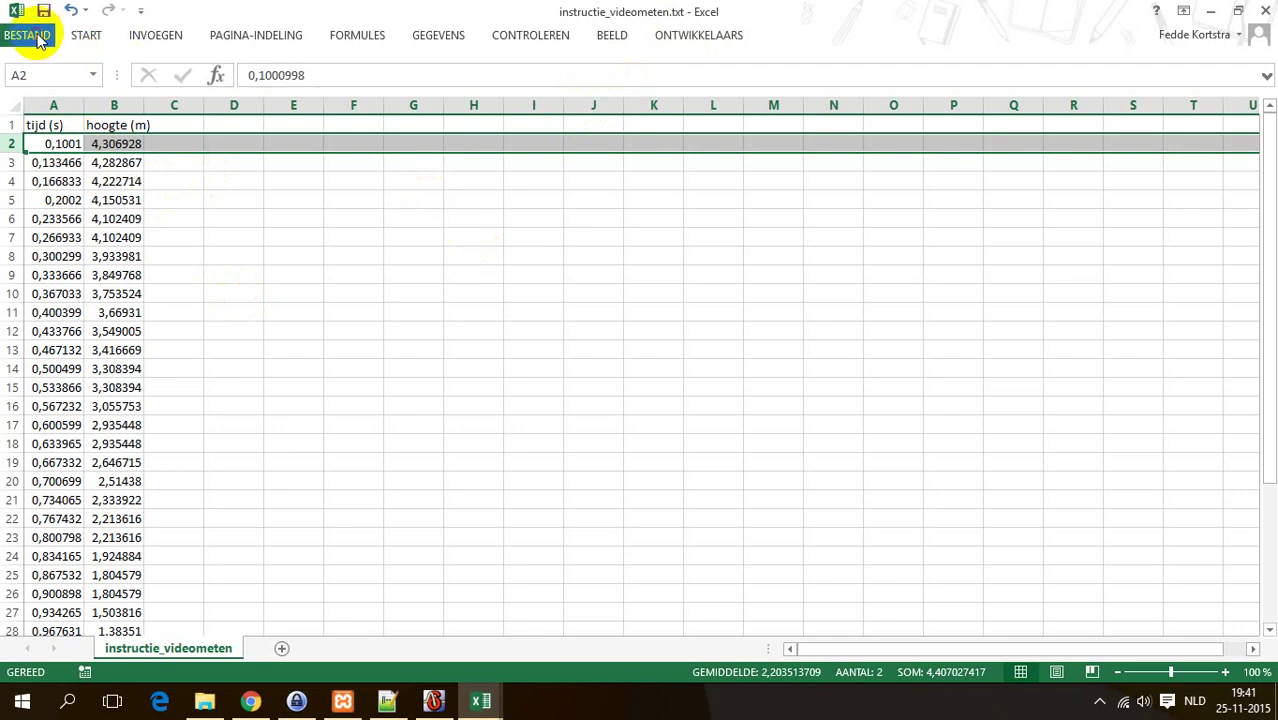
pyautogui.click(52, 220)
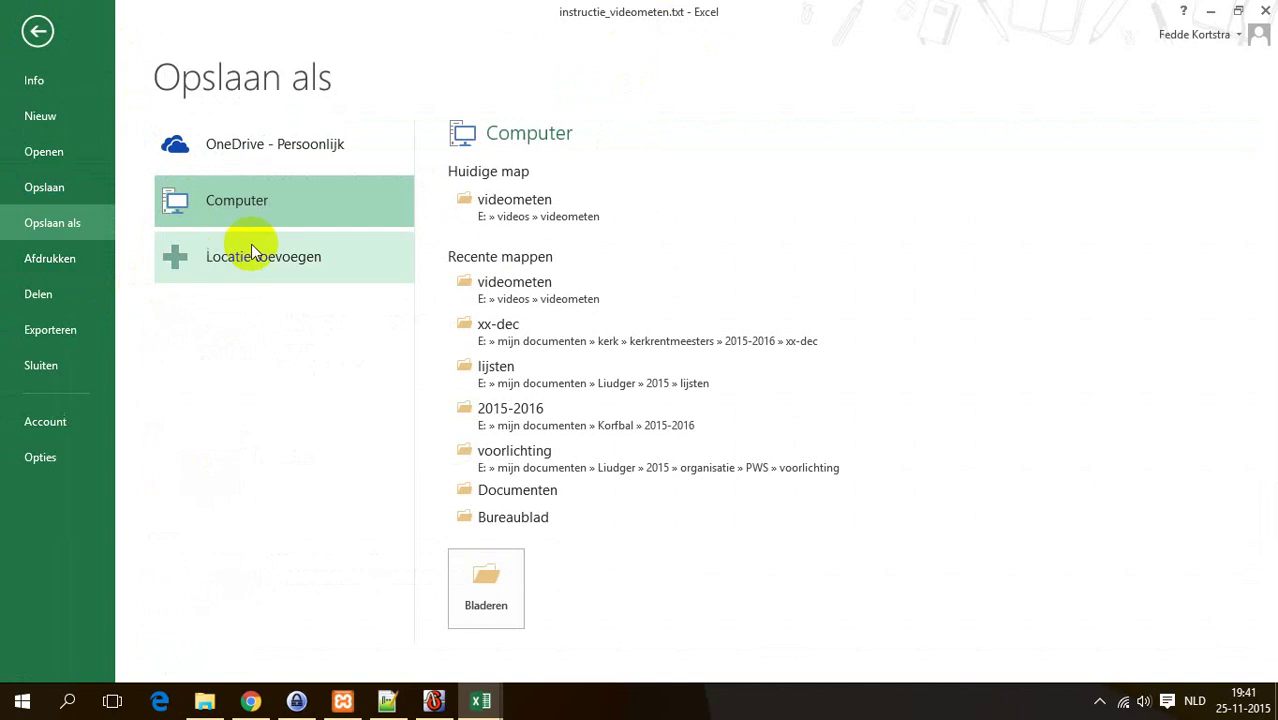
pyautogui.click(491, 567)
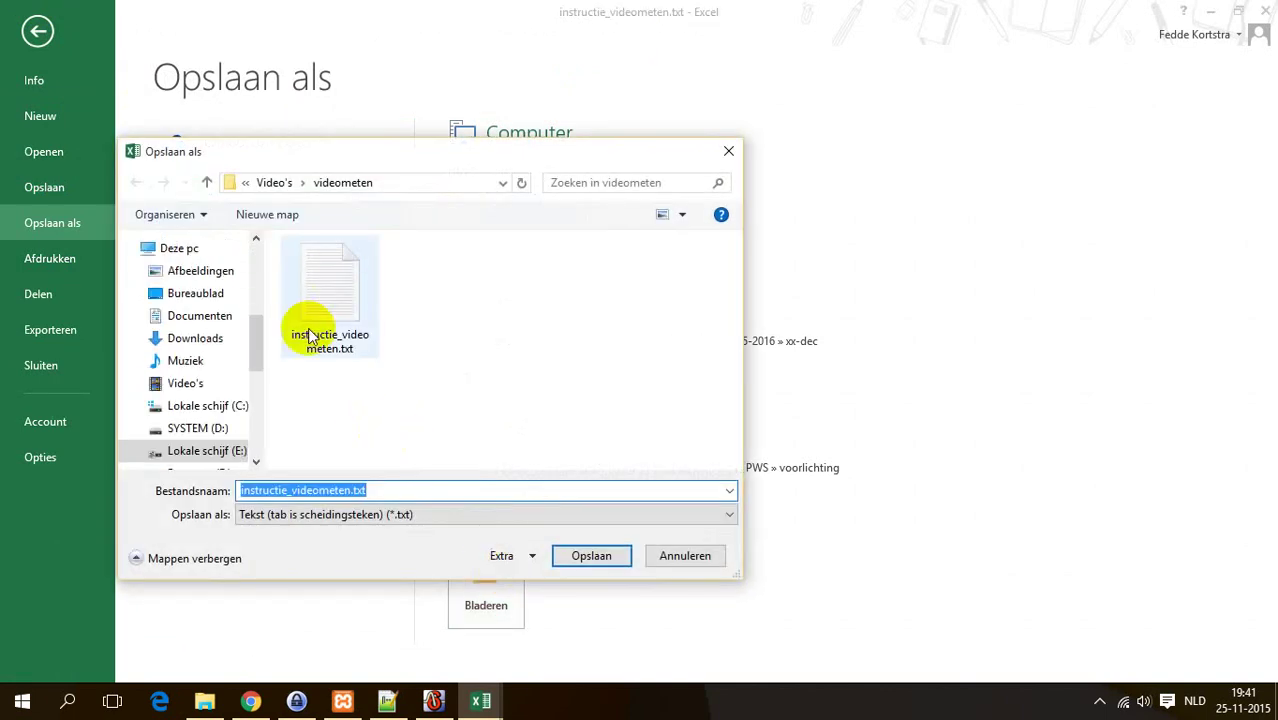
pyautogui.click(442, 518)
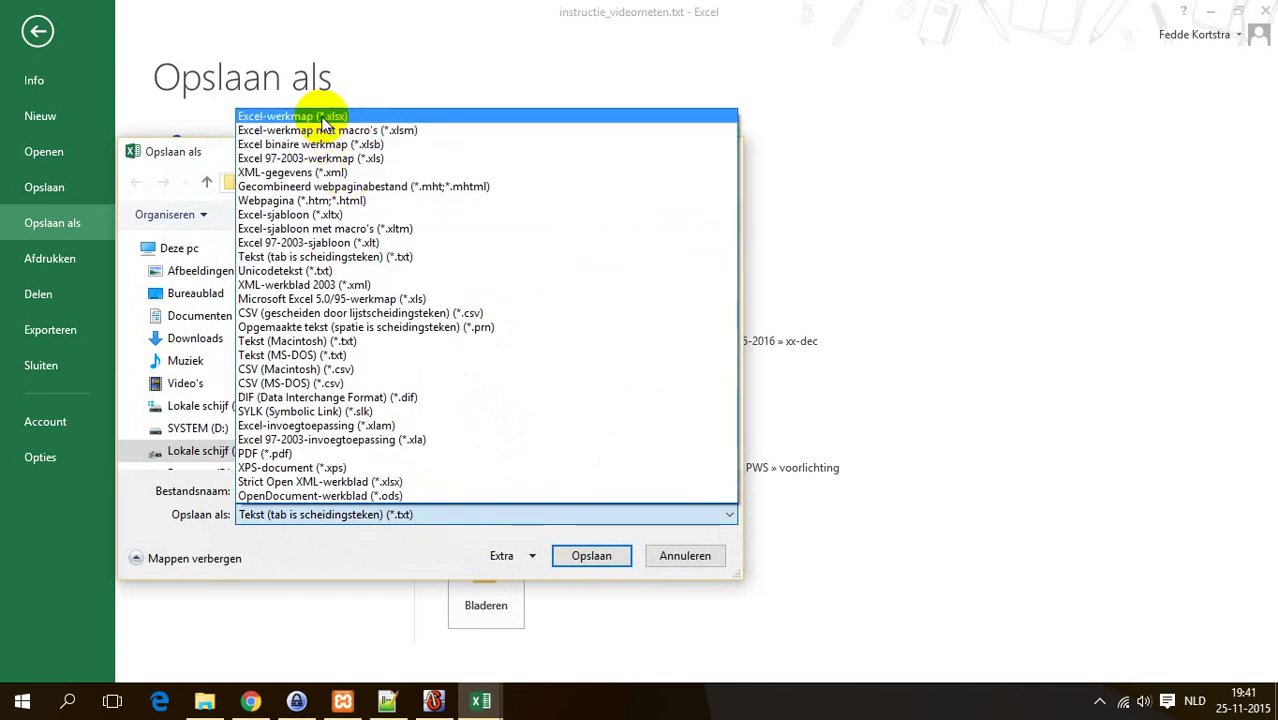
pyautogui.click(323, 118)
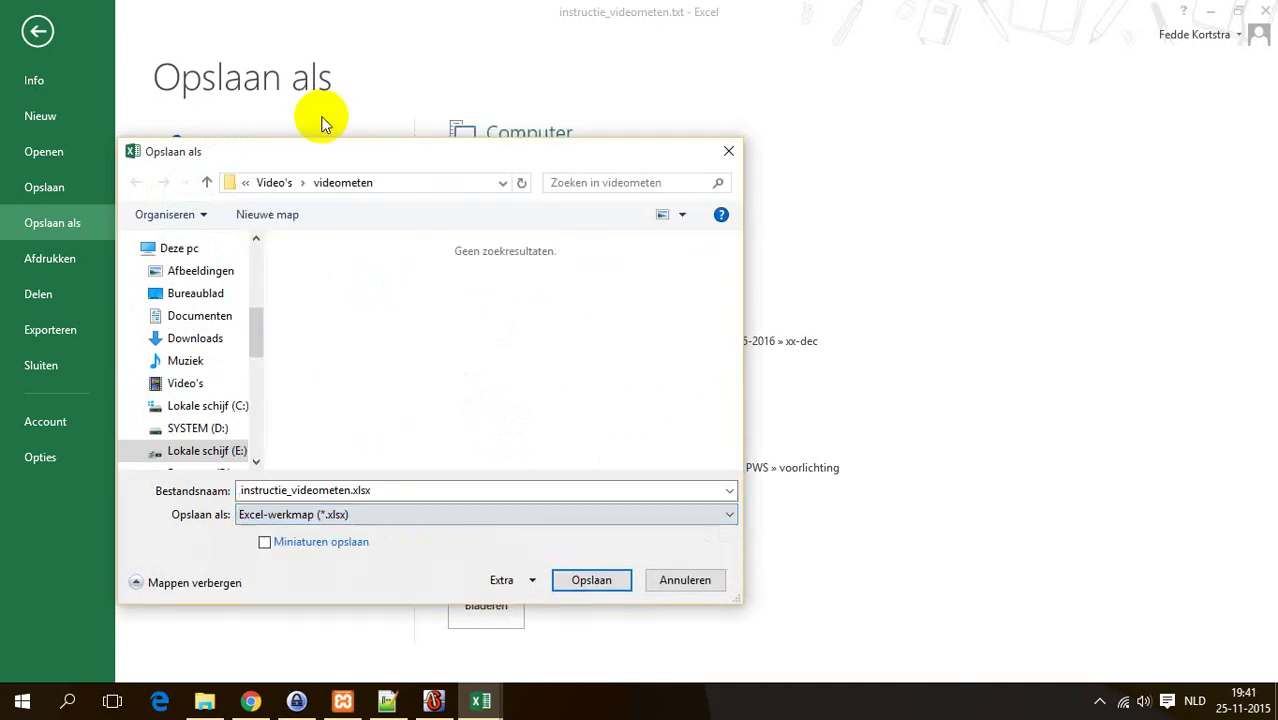
pyautogui.doubleClick(251, 492)
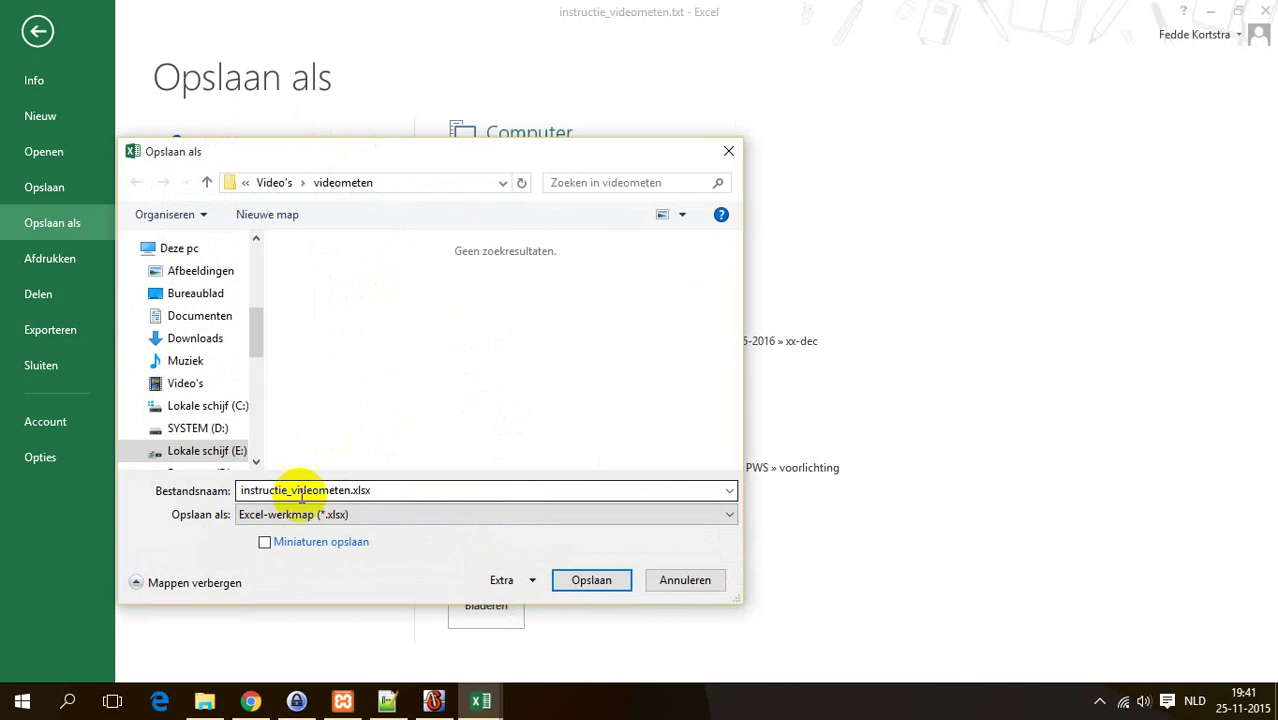
pyautogui.click(595, 584)
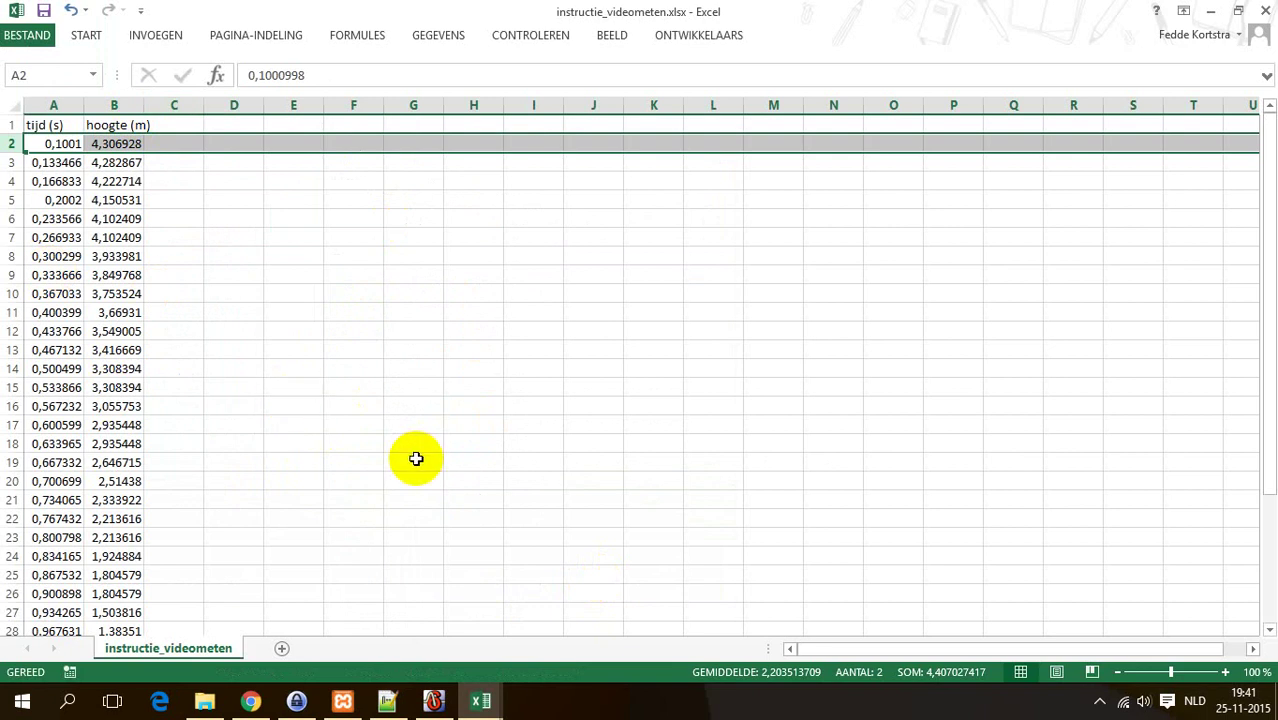
# Switch to Coach 6 and set the video measurement to use 10 evenly distributed frames between frames 4 and 38.
pyautogui.click(434, 703)
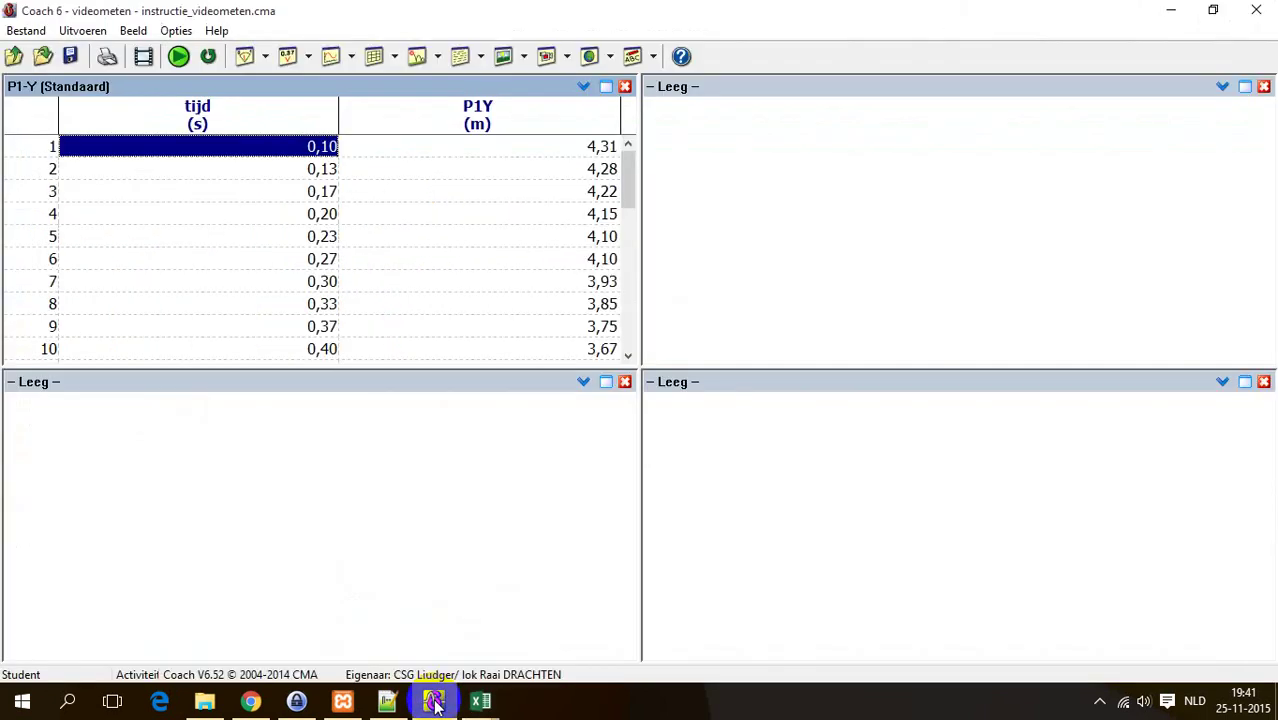
pyautogui.click(145, 58)
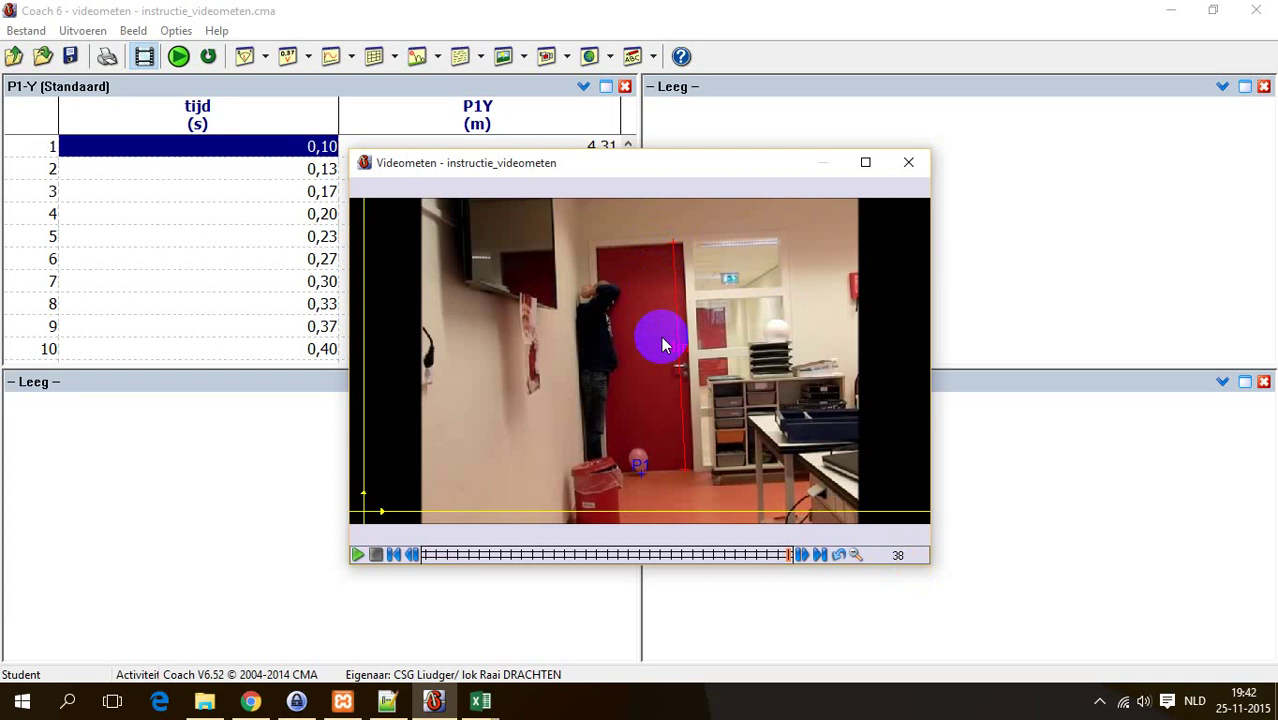
pyautogui.rightClick(644, 285)
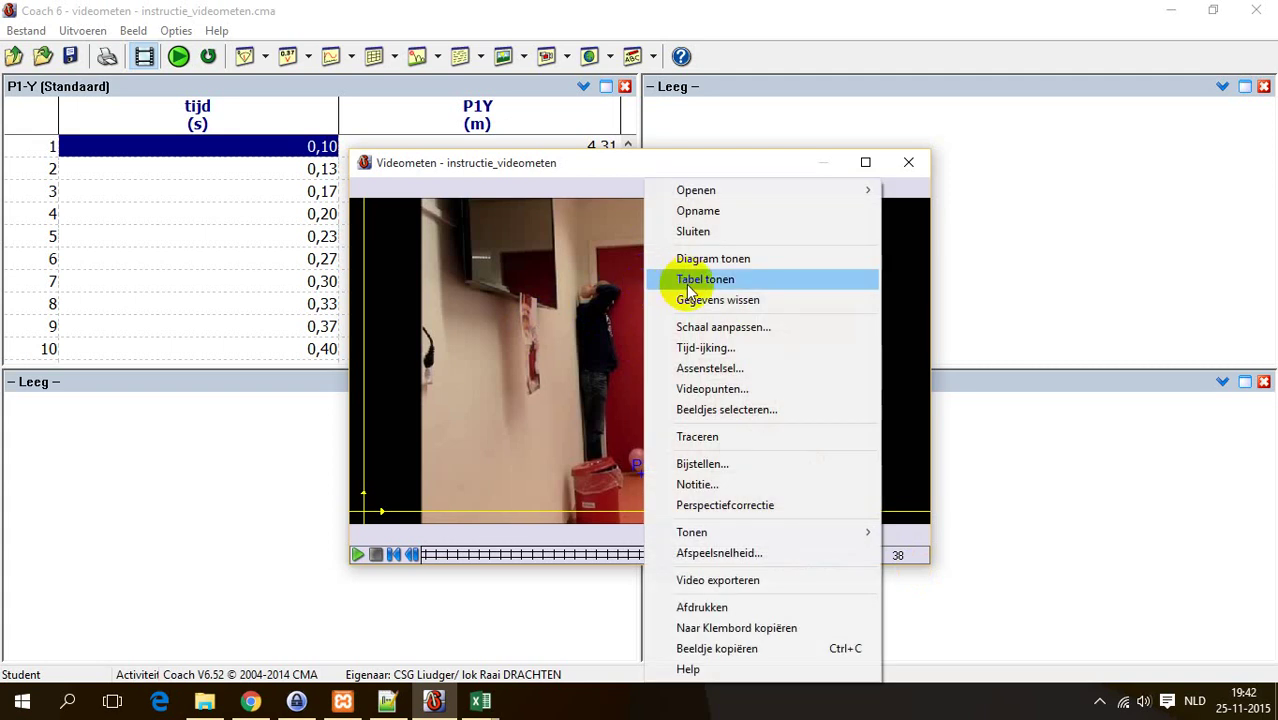
pyautogui.click(724, 410)
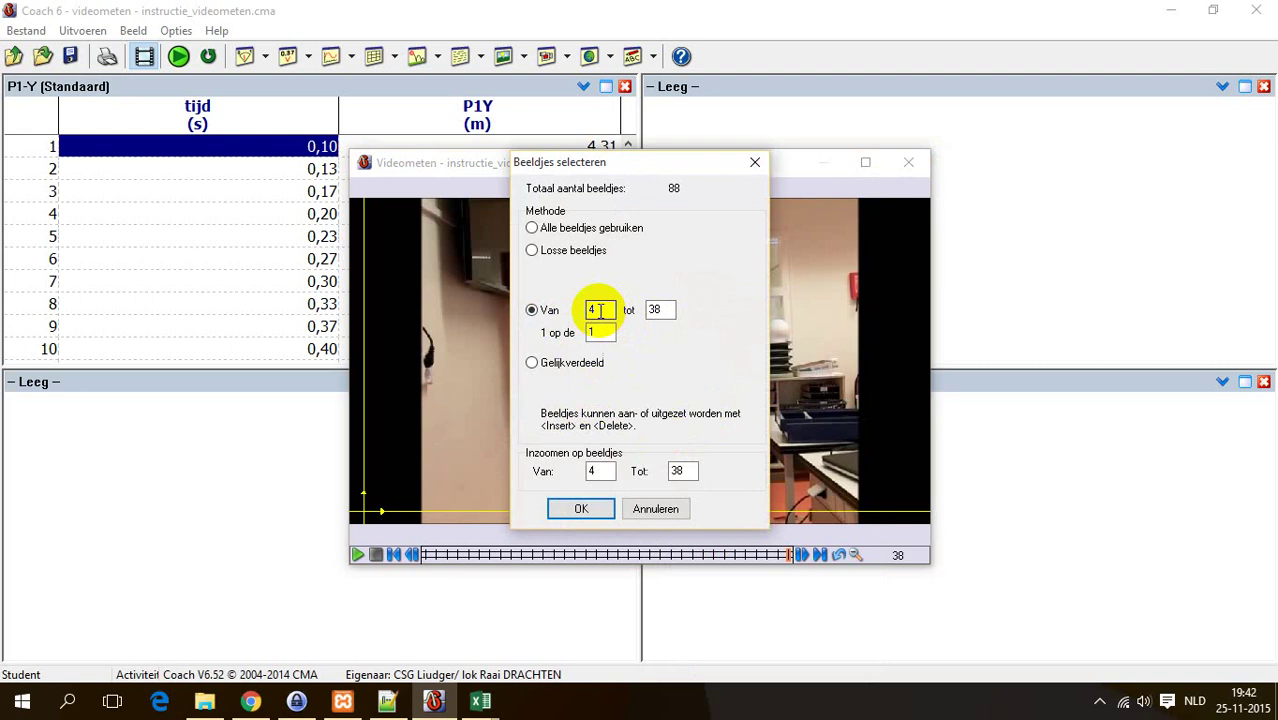
pyautogui.click(532, 364)
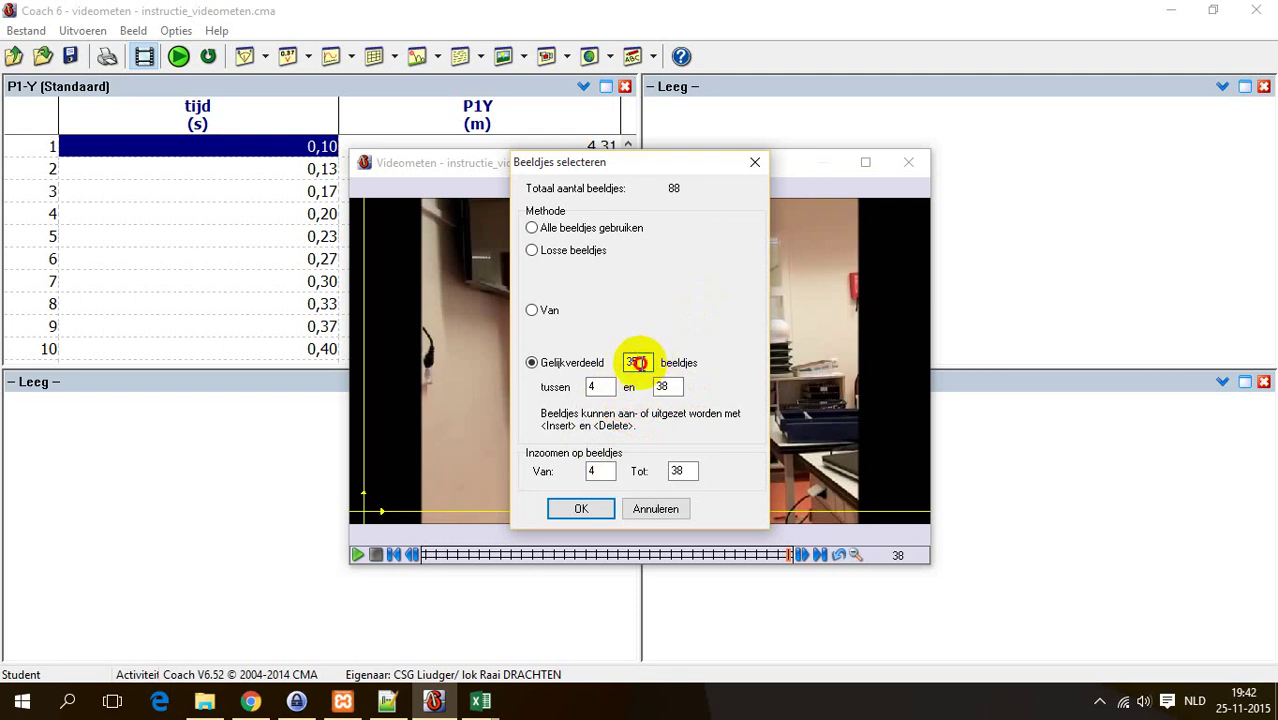
pyautogui.moveTo(633, 362); pyautogui.dragTo(617, 367)
pyautogui.write('10')
pyautogui.click(581, 509)
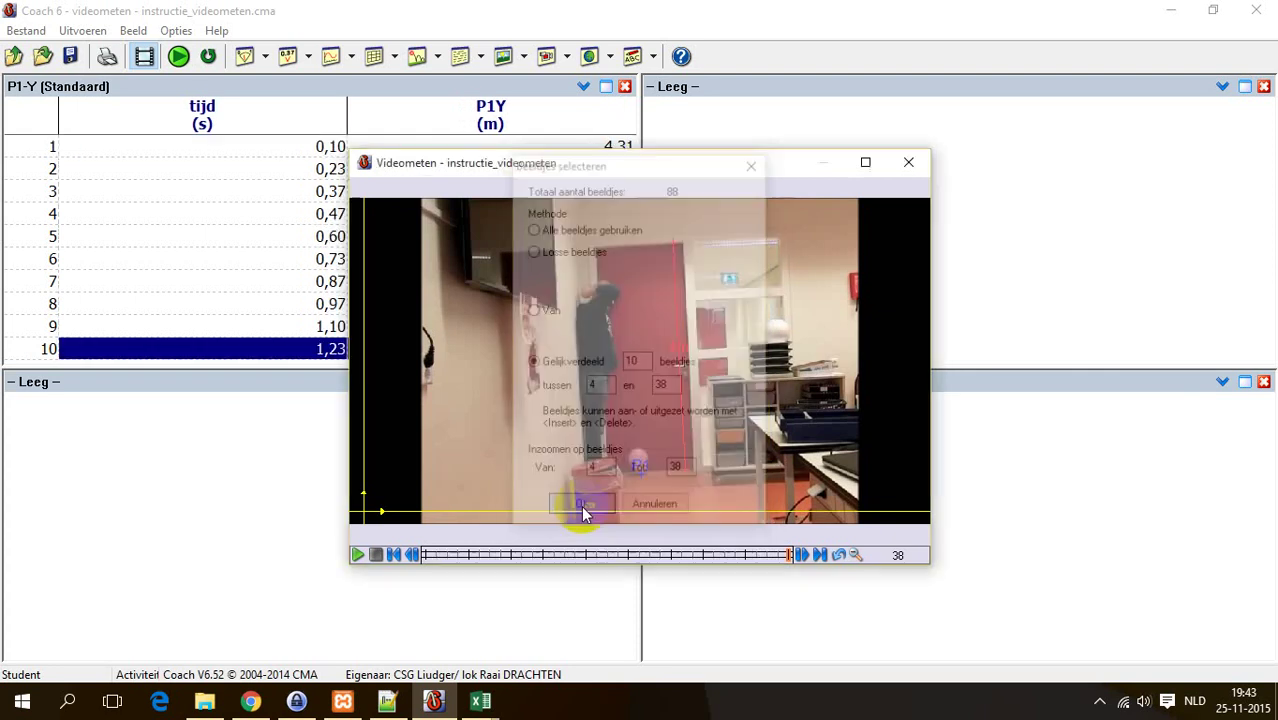